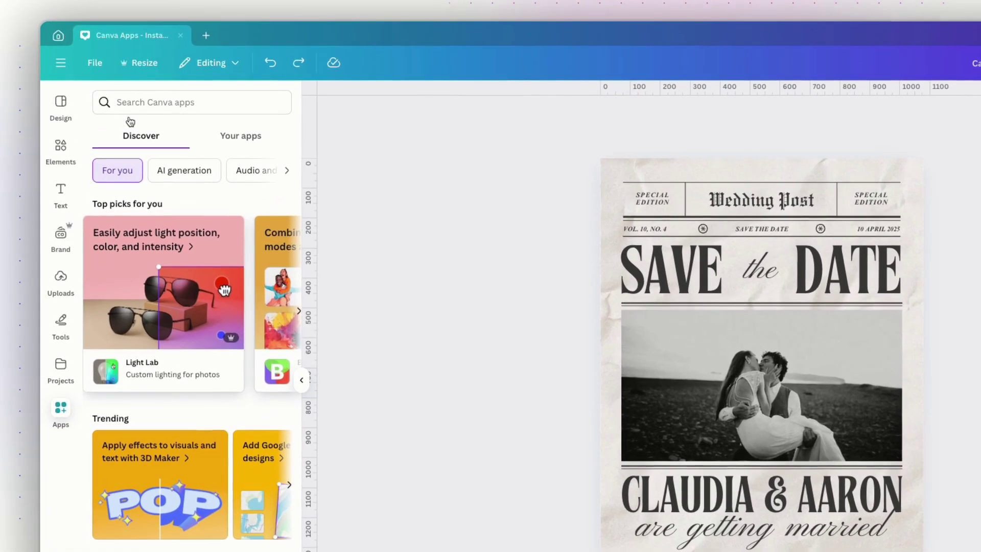
- Search Canva apps for 'texture' and open the Texture app
left_click(127, 101)
type("texture")
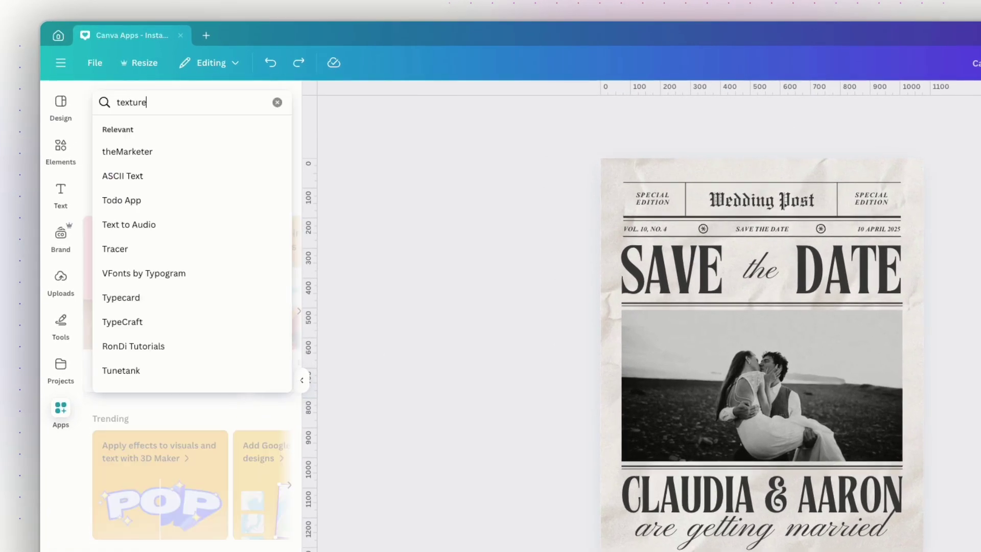
key("Return")
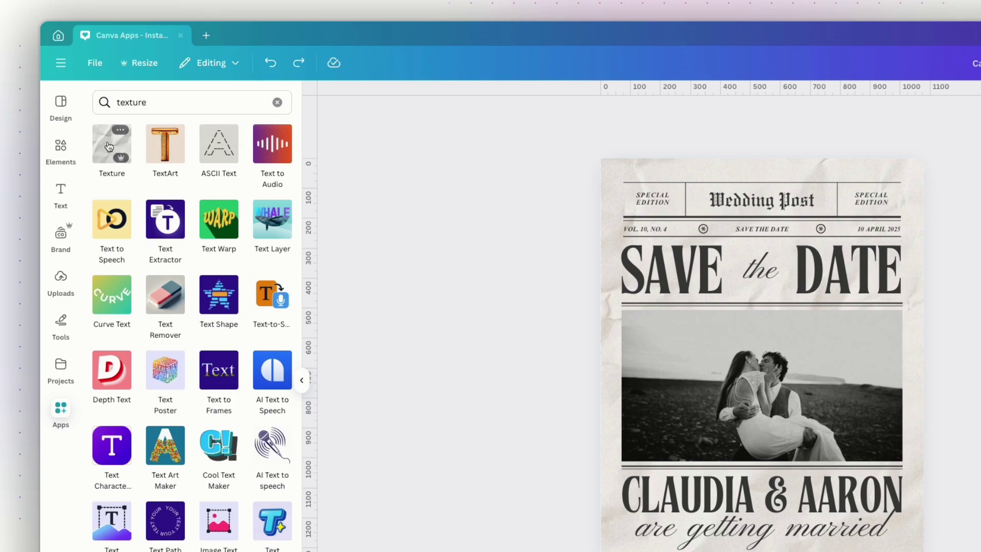
left_click(109, 146)
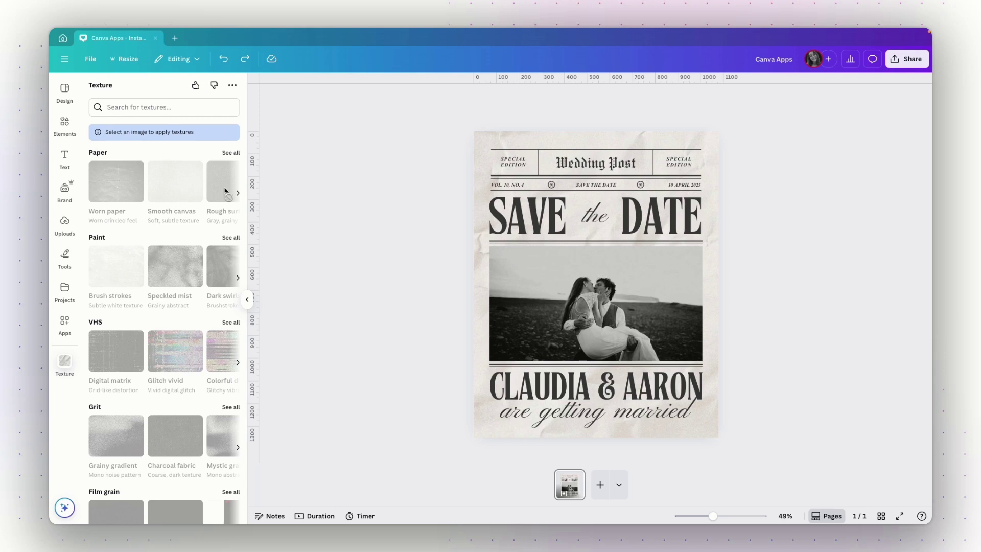
- Select the black-and-white wedding photo and browse the full list of Paper textures
left_click(506, 293)
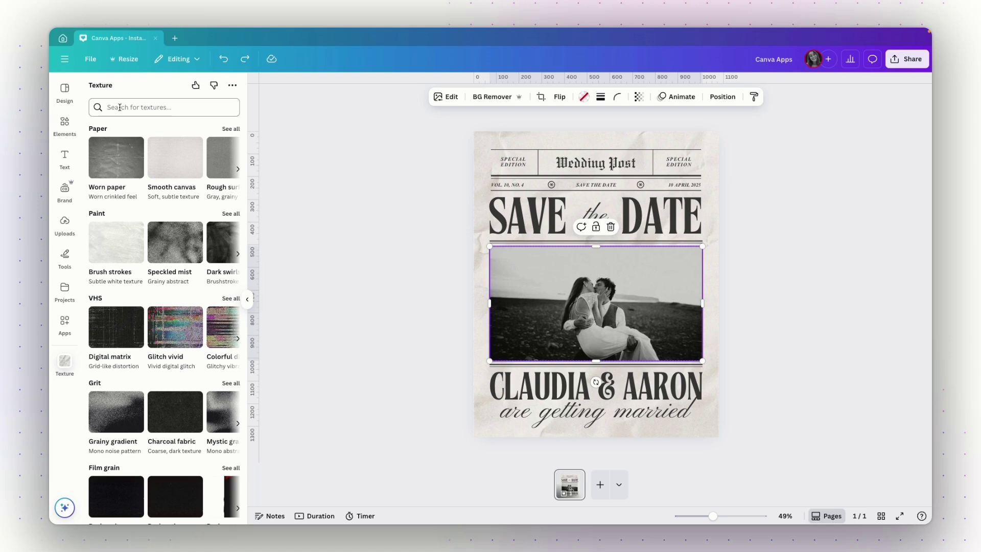
scroll(181, 343, "down", 5)
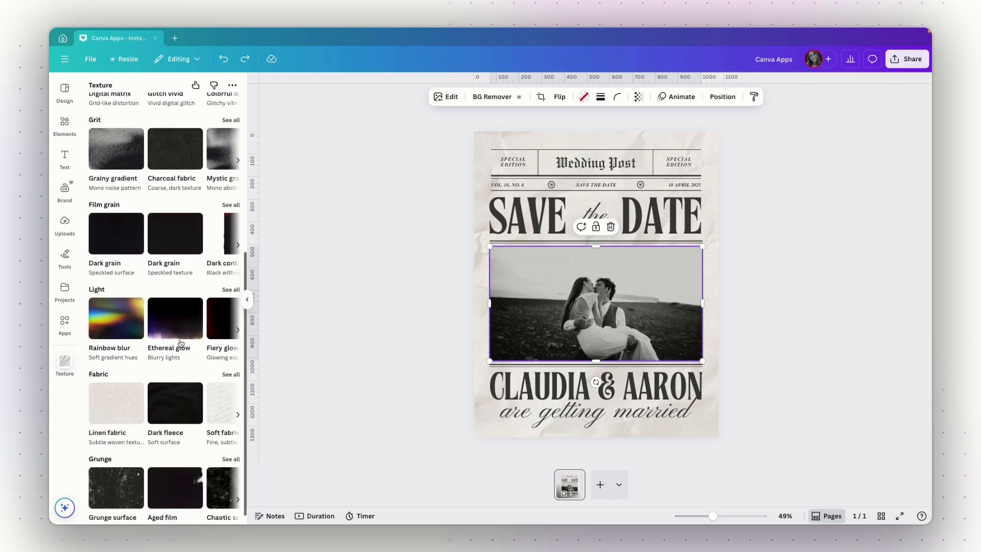
scroll(181, 344, "up", 4)
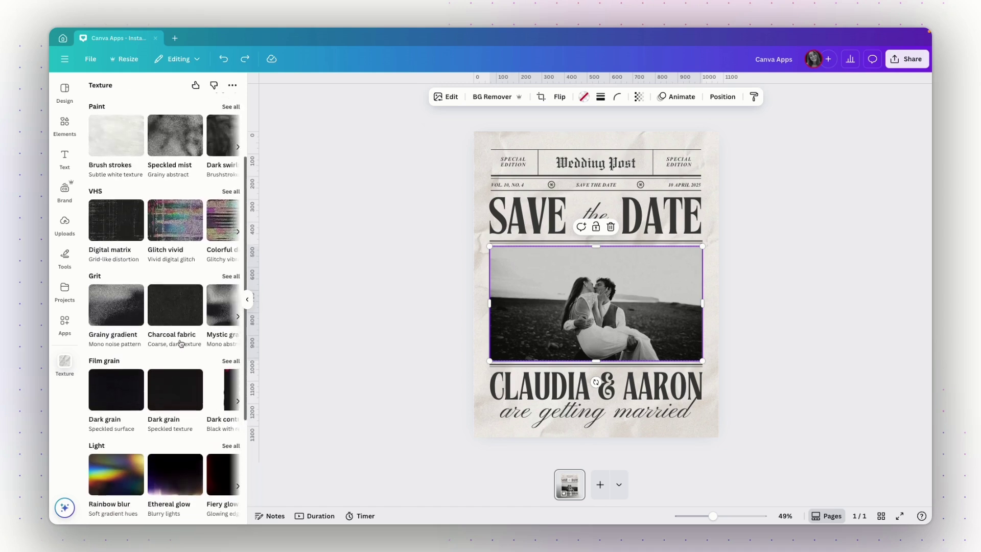
scroll(180, 343, "up", 2)
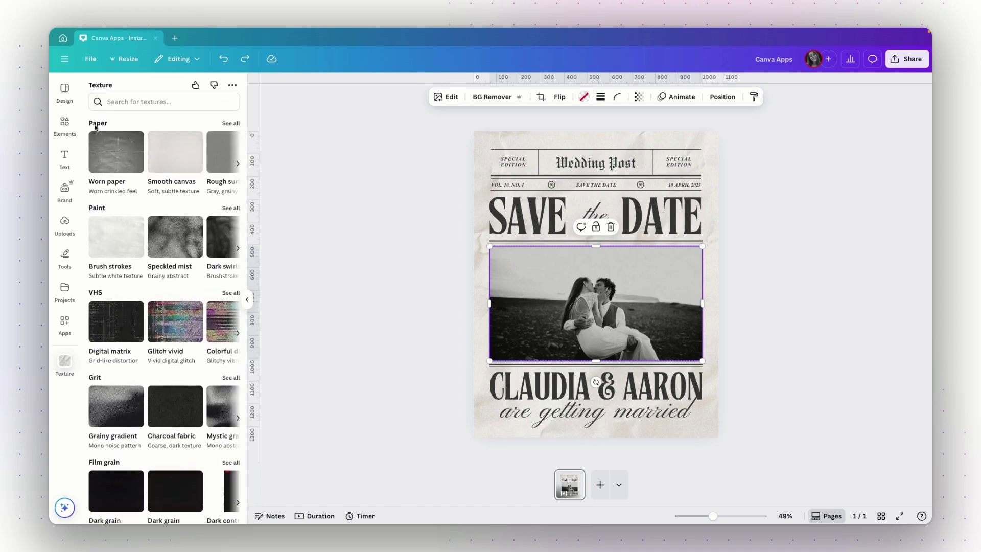
left_click(230, 124)
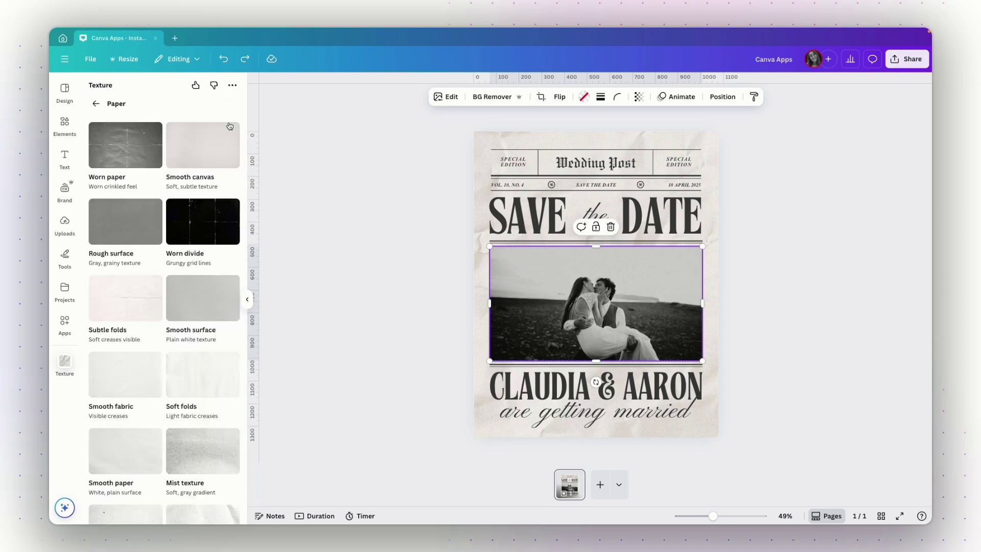
scroll(191, 289, "down", 3)
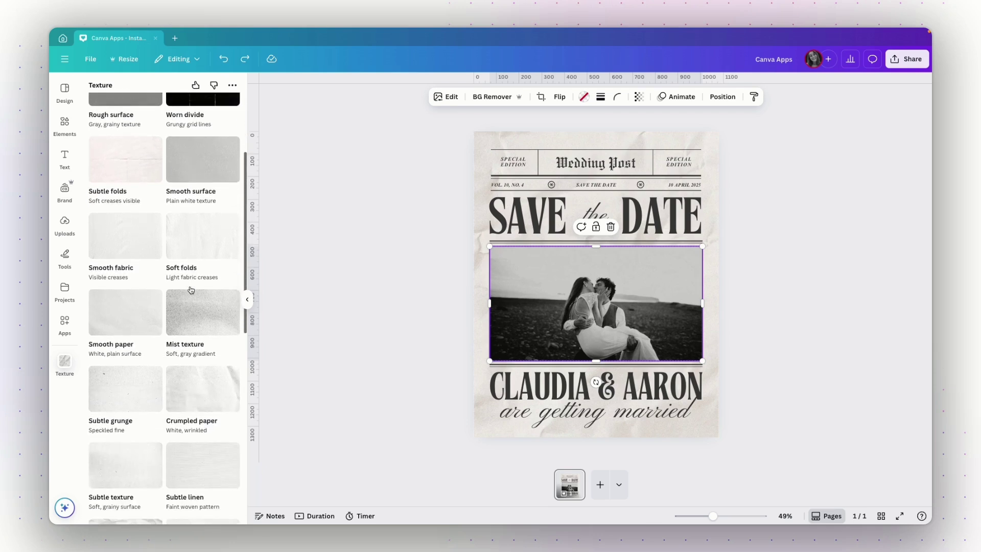
scroll(191, 289, "down", 1)
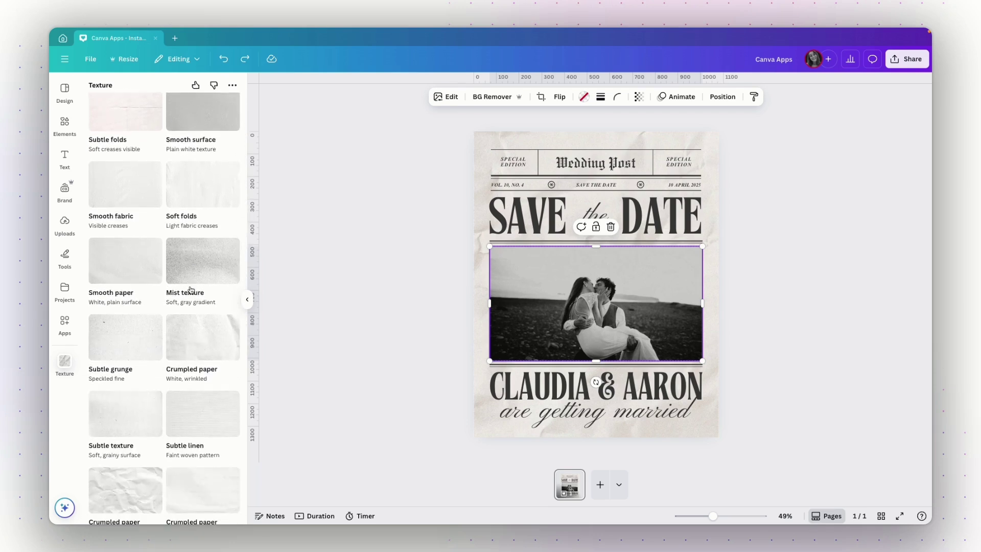
scroll(190, 289, "down", 2)
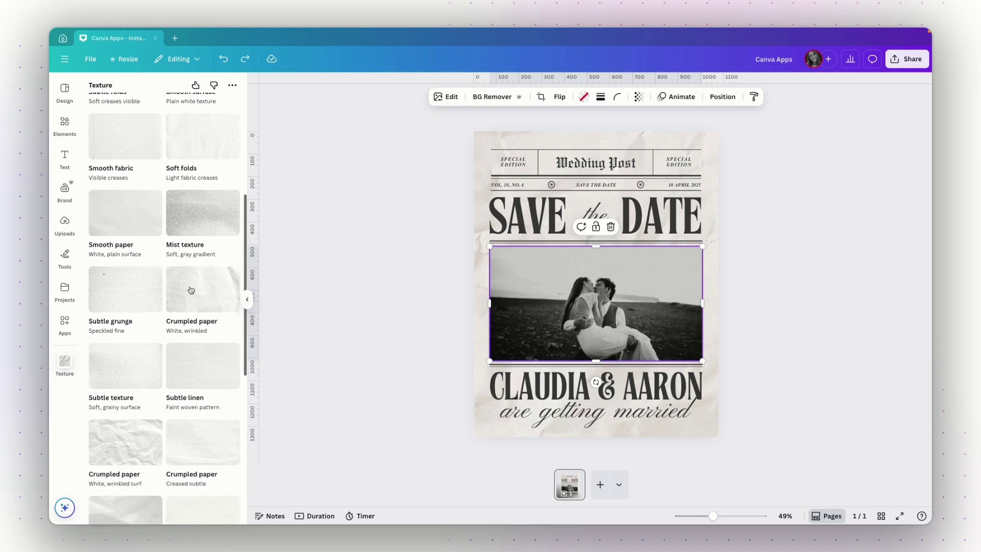
scroll(190, 290, "down", 1)
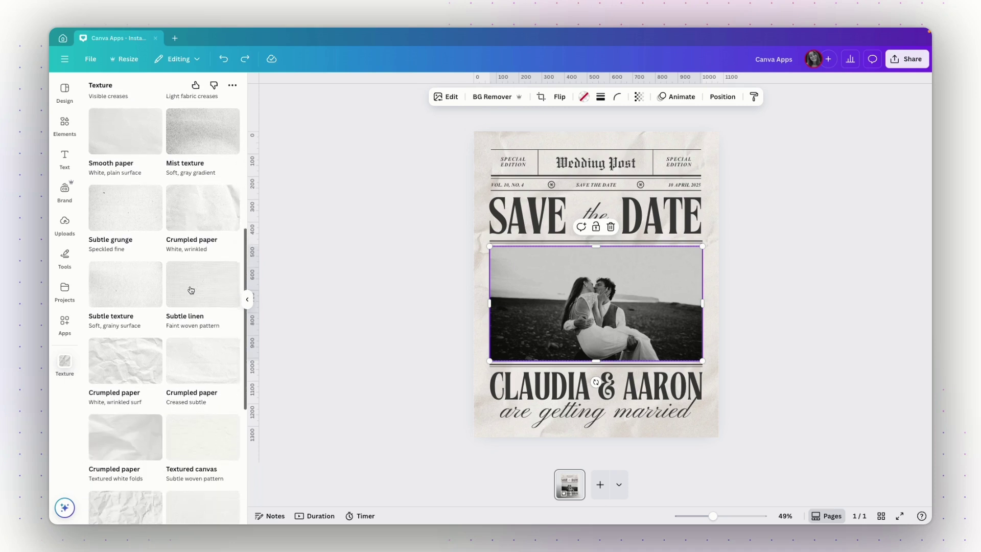
- Apply the Crumpled paper texture, tweak its scale and rotation, lower its opacity, and save
left_click(130, 417)
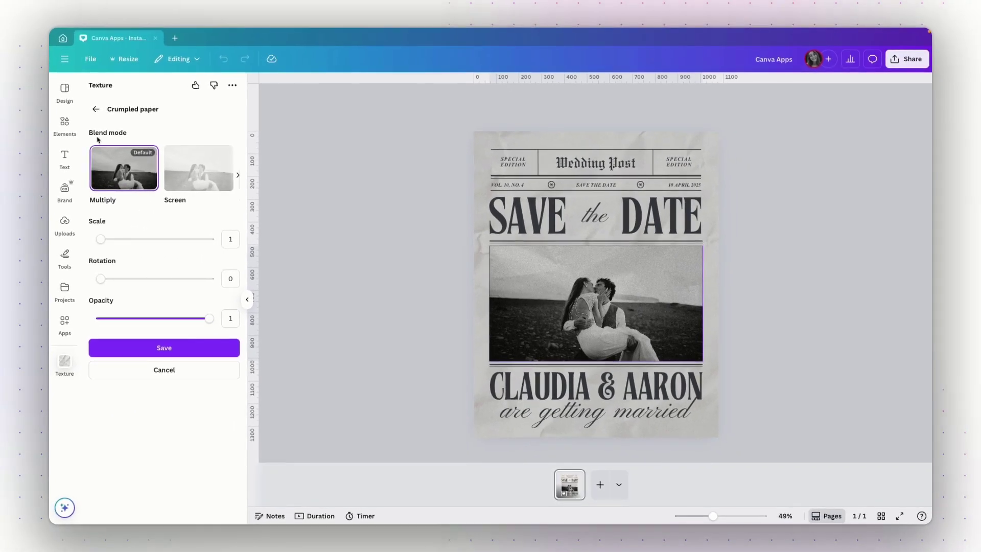
scroll(186, 180, "right", 3)
scroll(187, 179, "right", 3)
scroll(186, 180, "left", 5)
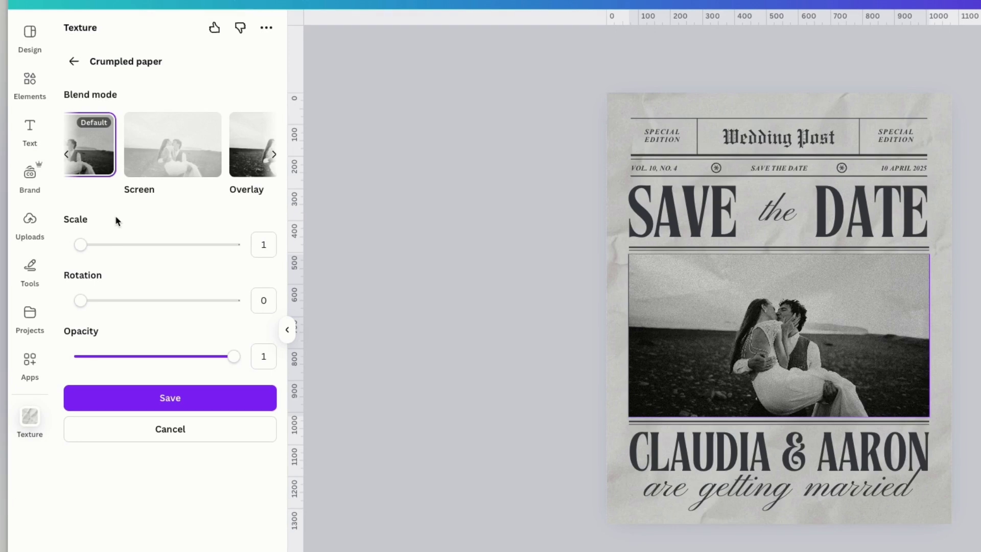
mouse_move(81, 245)
left_mouse_down()
mouse_move(111, 247)
mouse_move(81, 247)
left_mouse_up()
mouse_move(80, 301)
left_mouse_down()
mouse_move(107, 300)
mouse_move(86, 300)
mouse_move(73, 317)
left_mouse_up()
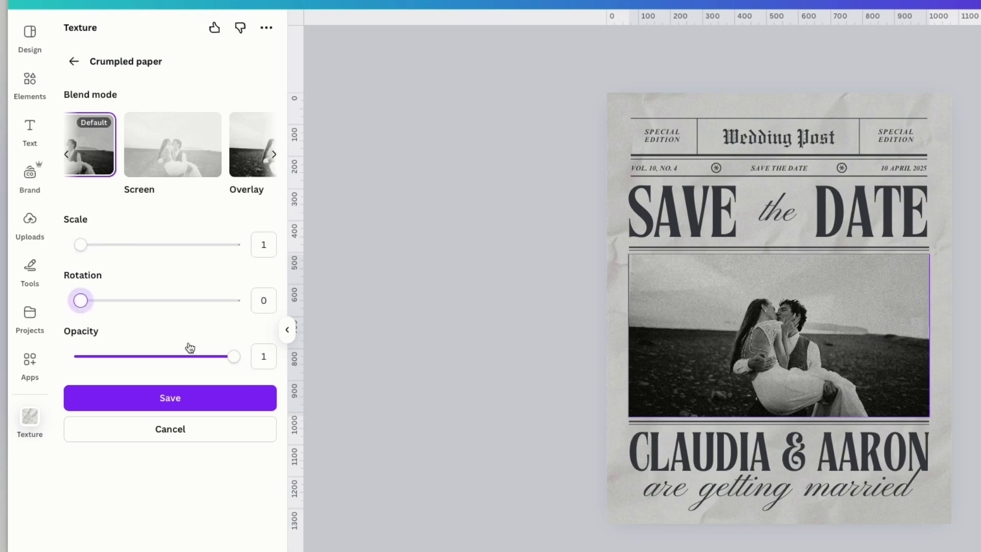
left_click_drag(235, 360, 181, 366)
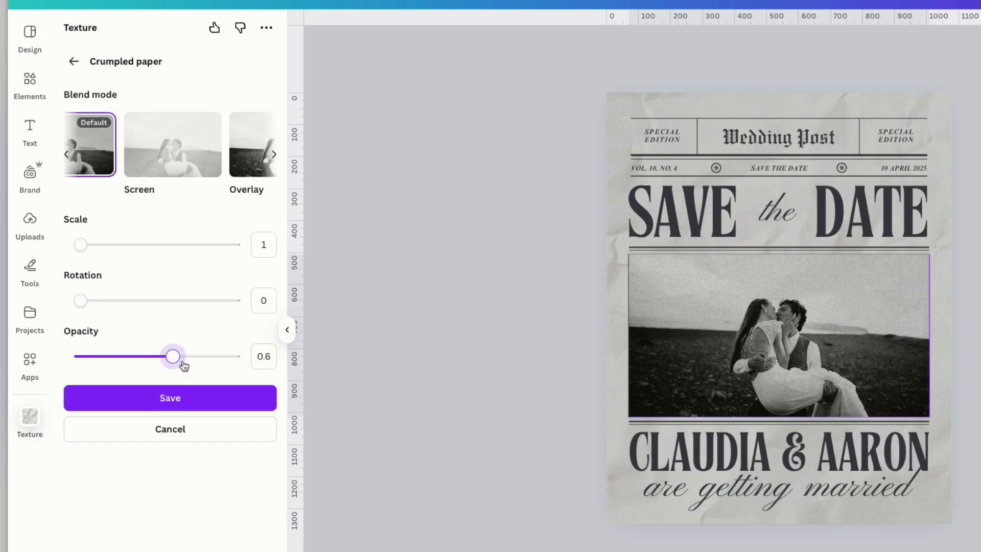
left_click(160, 403)
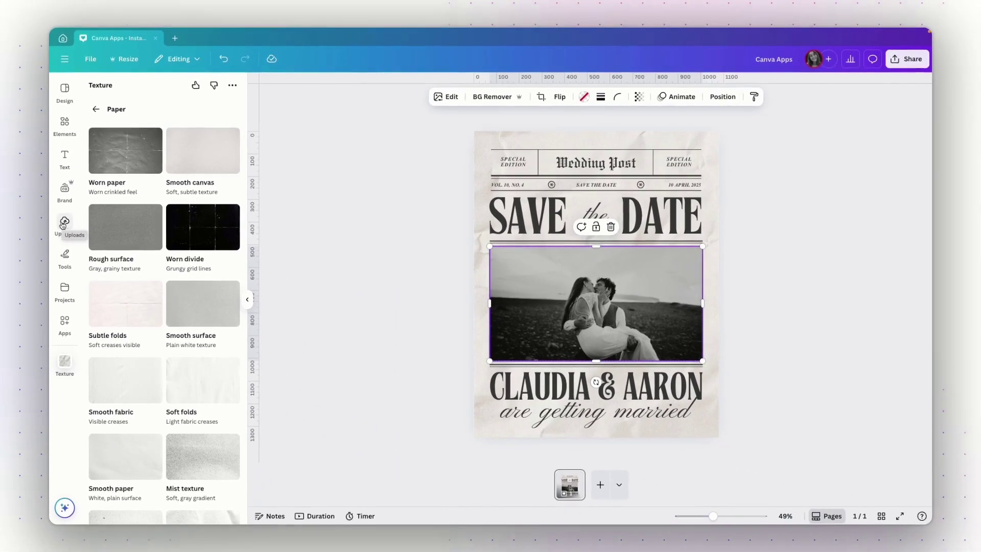
- Select the whole wedding page and open the Design to Image app
left_click(96, 109)
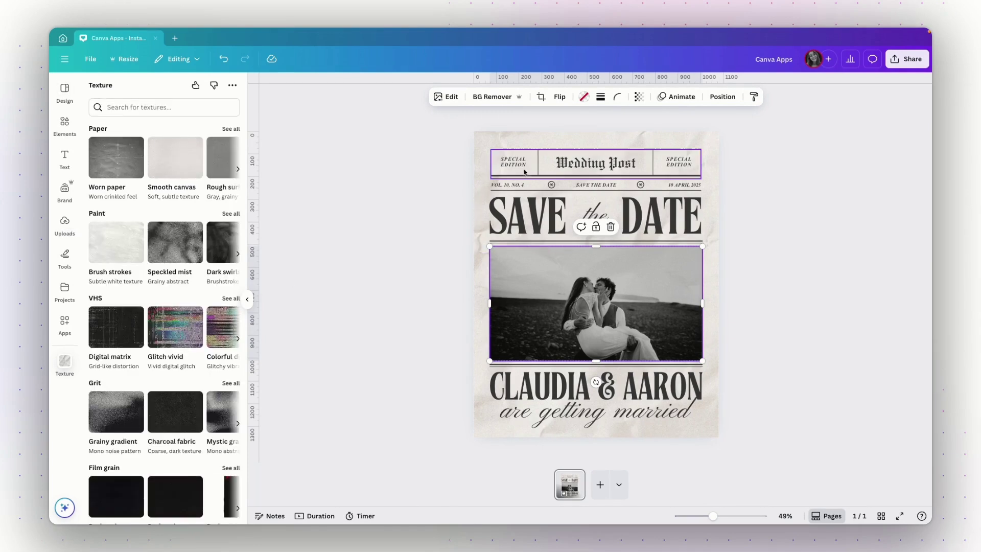
left_click(510, 137)
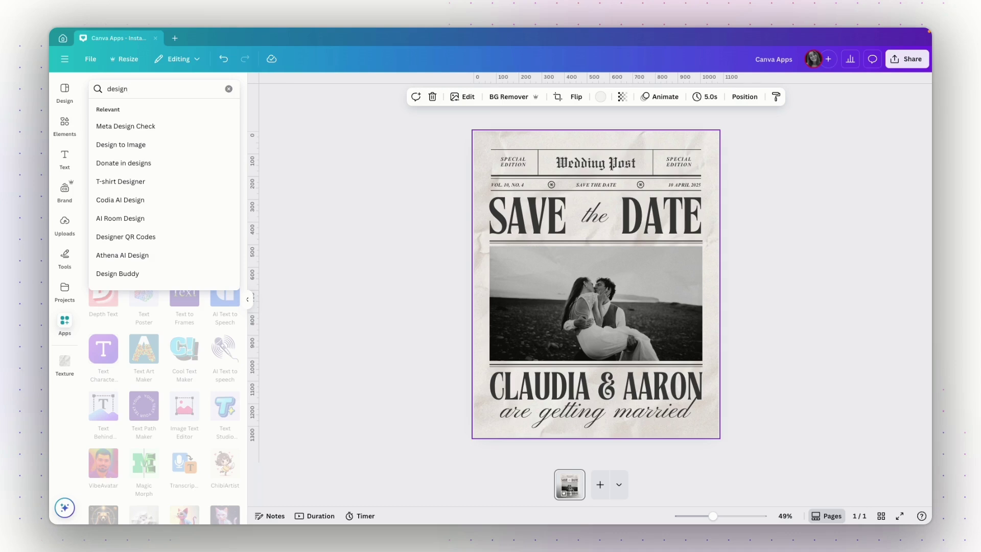
type("o image")
key("Return")
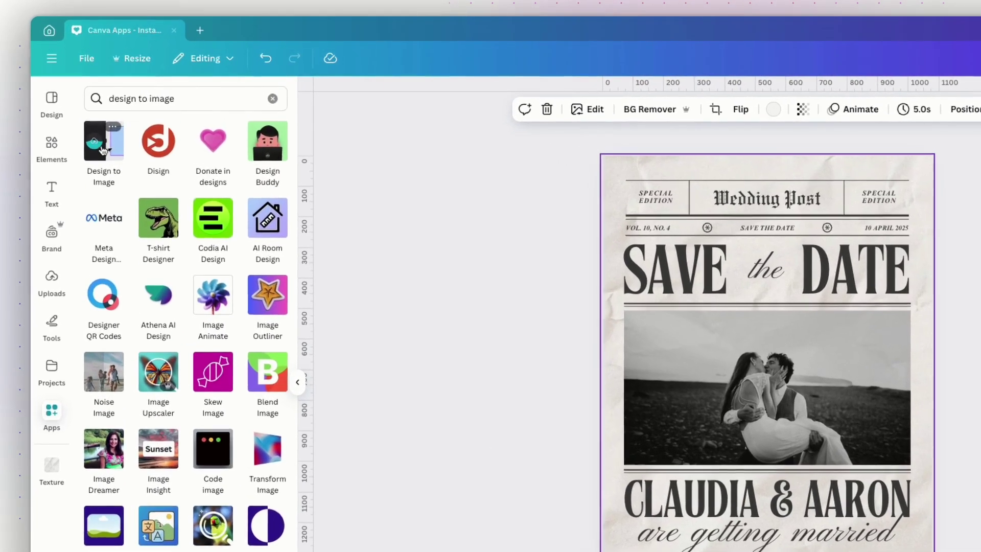
left_click(104, 150)
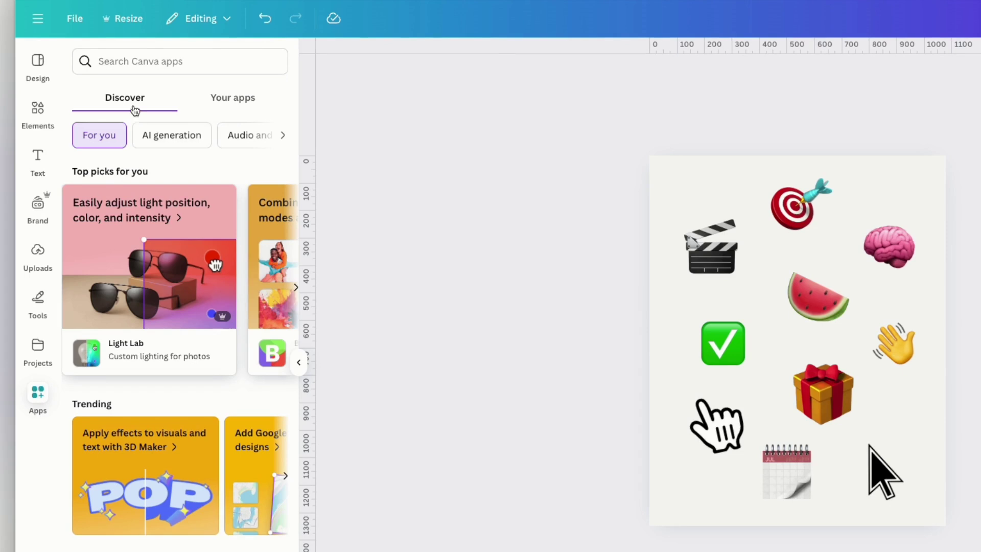
- Open the Image Recolor app and load the 3D gift emoji into it
left_click(134, 65)
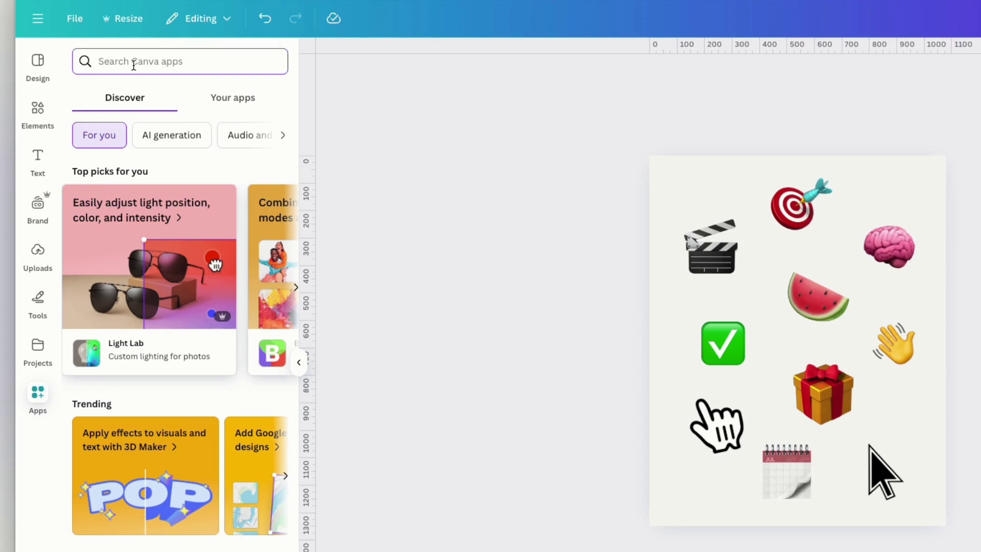
type("image rec")
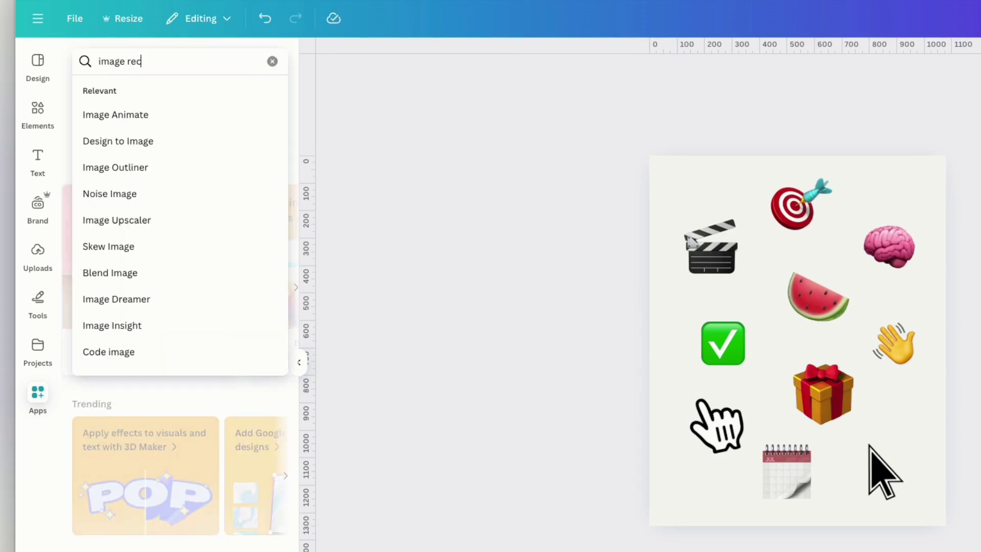
type("olor")
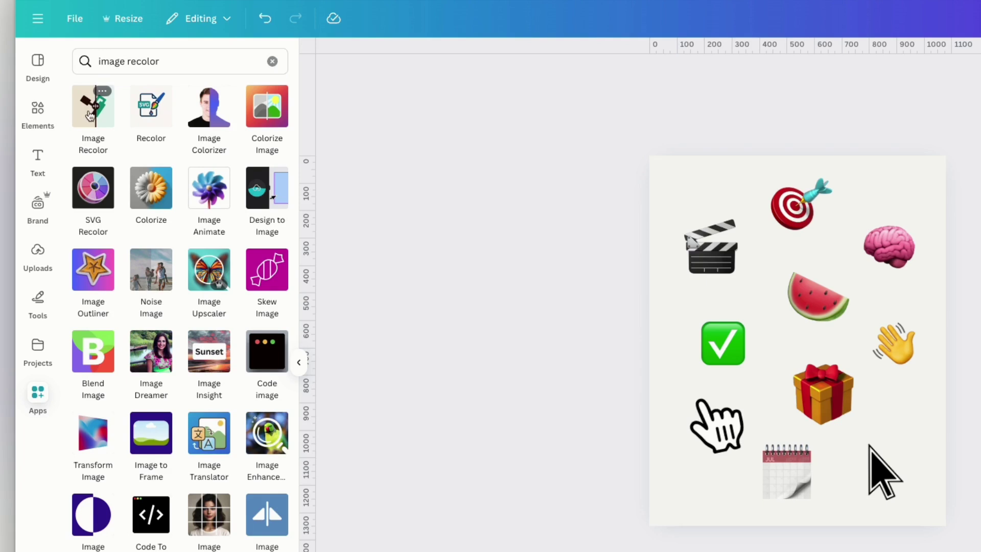
left_click(91, 115)
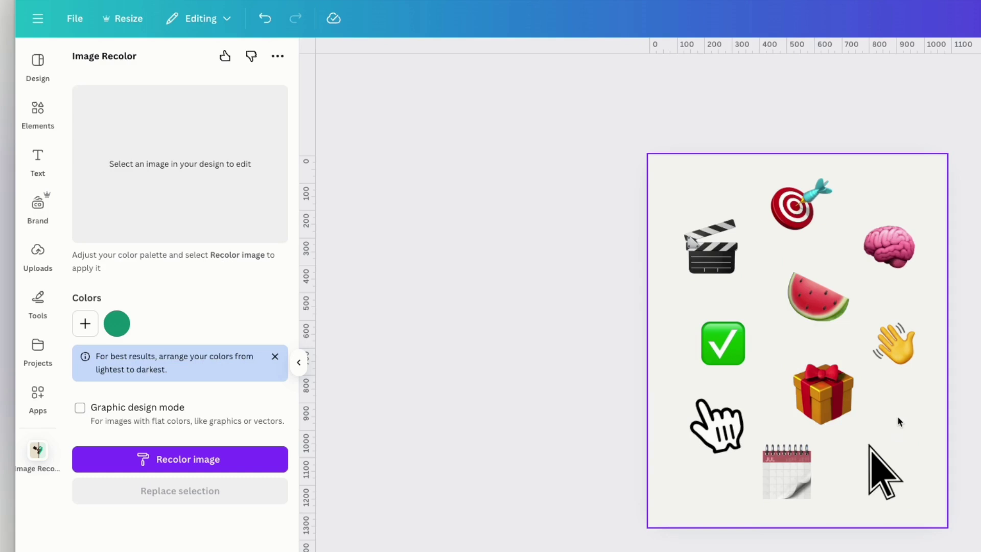
left_click(835, 398)
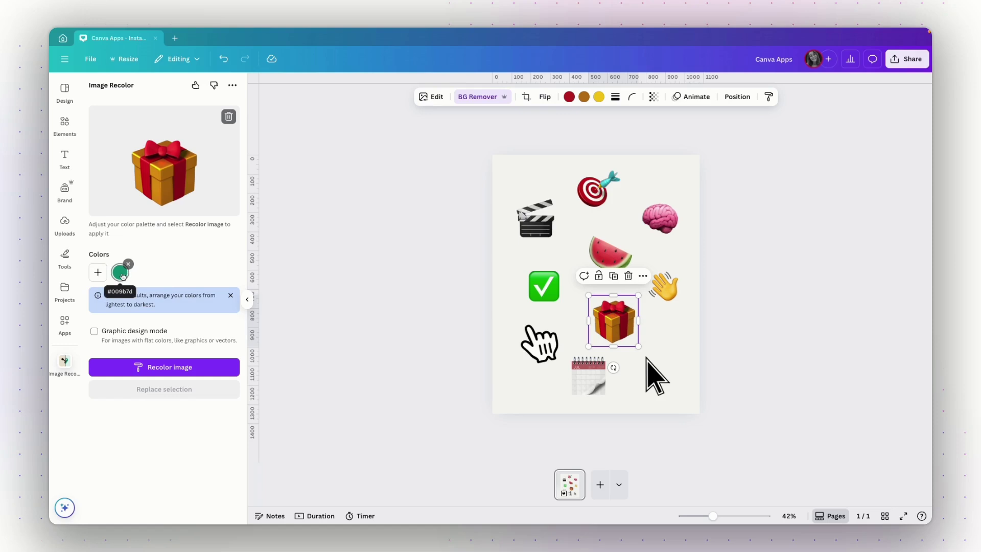
- Replace the palette's green with lavender and add teal as a second colour
left_click(121, 274)
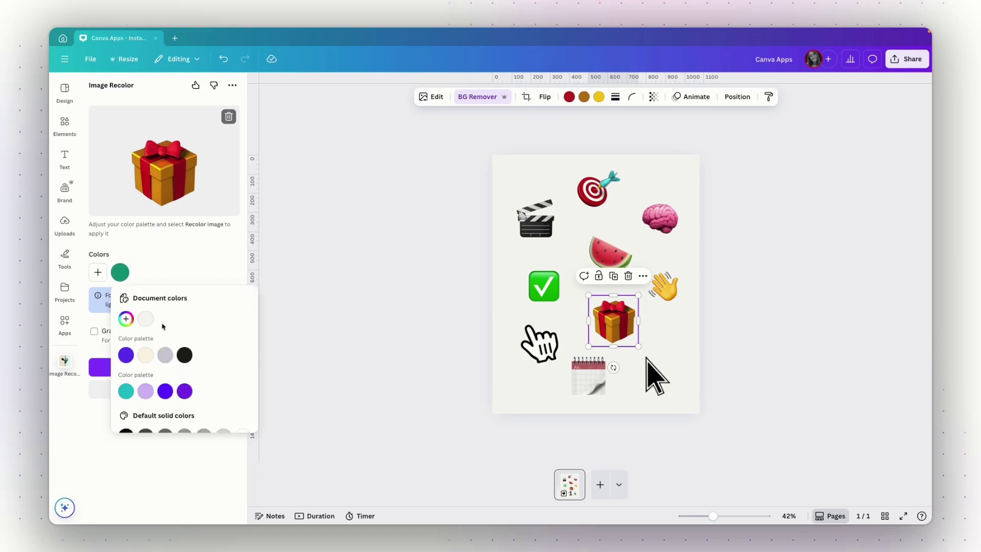
left_click(145, 392)
left_click(98, 274)
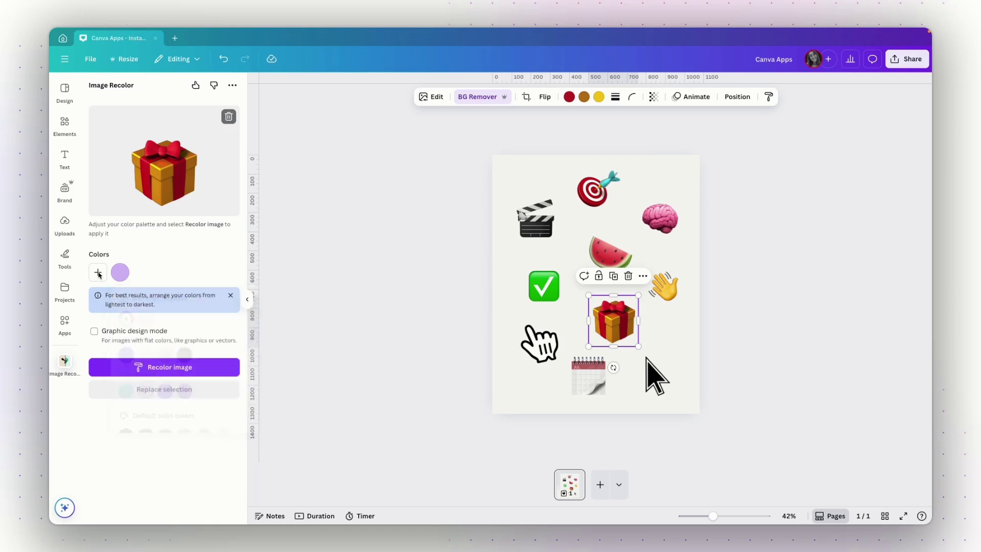
left_click(98, 274)
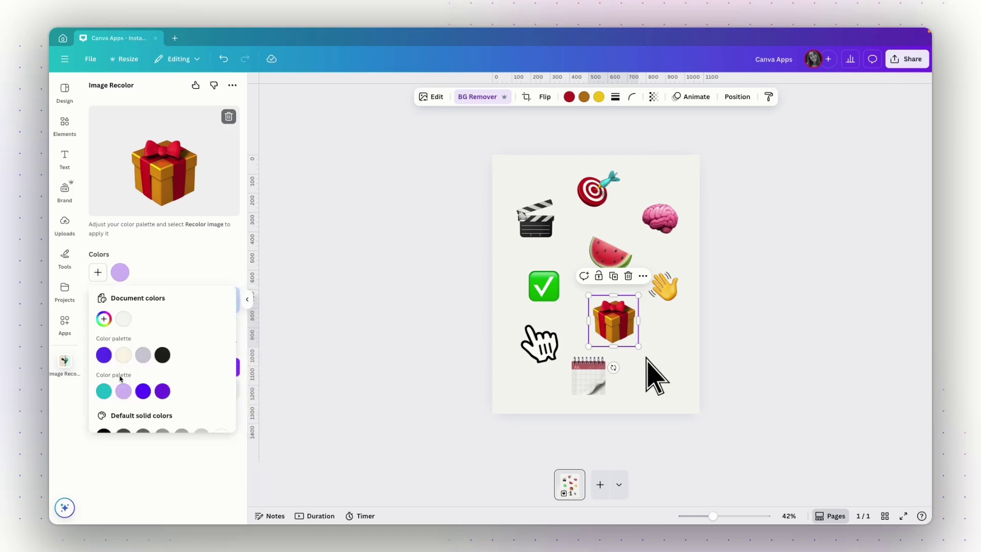
left_click(105, 391)
left_click(163, 276)
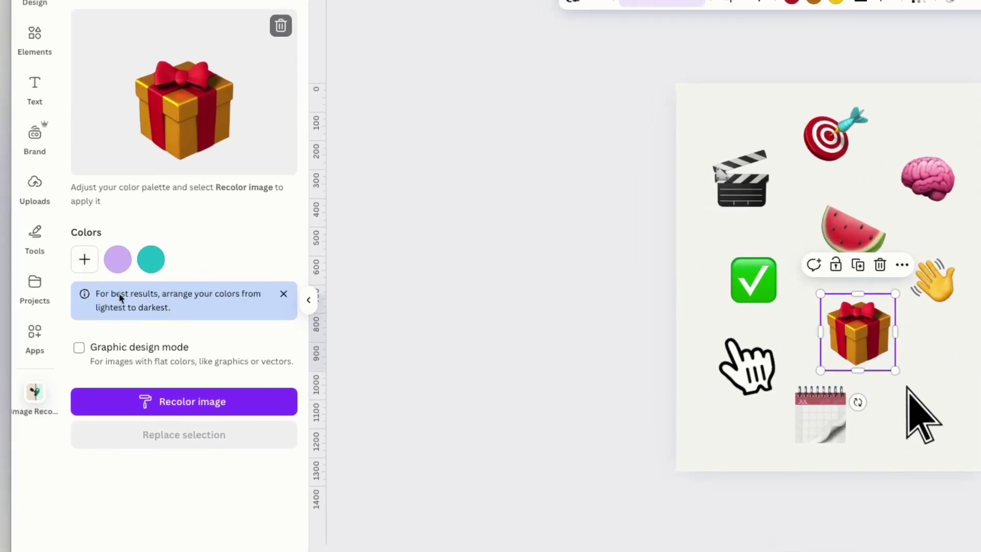
mouse_move(149, 271)
- Recolour the gift in Graphic design mode and replace it with the lavender-and-teal version
left_click(80, 348)
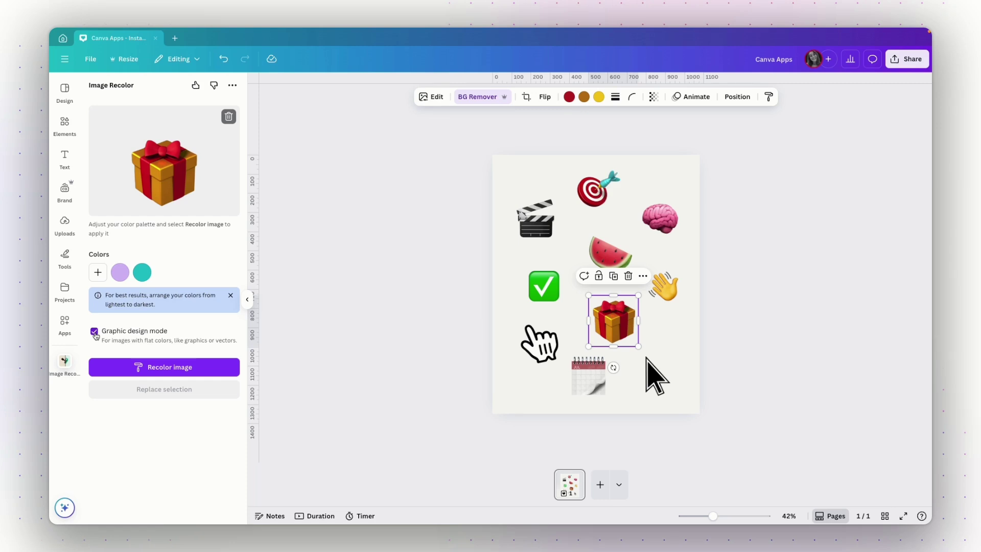
left_click(166, 368)
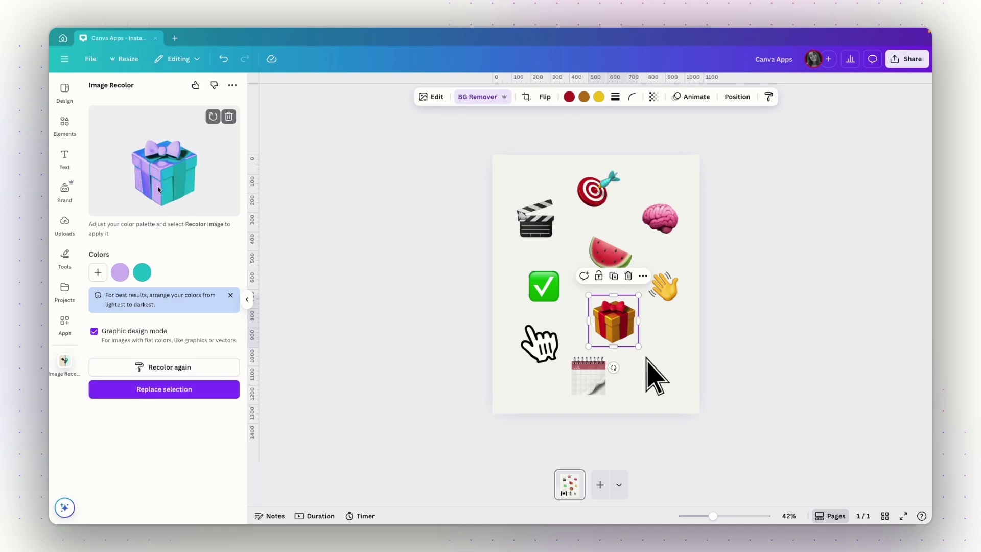
left_click(171, 398)
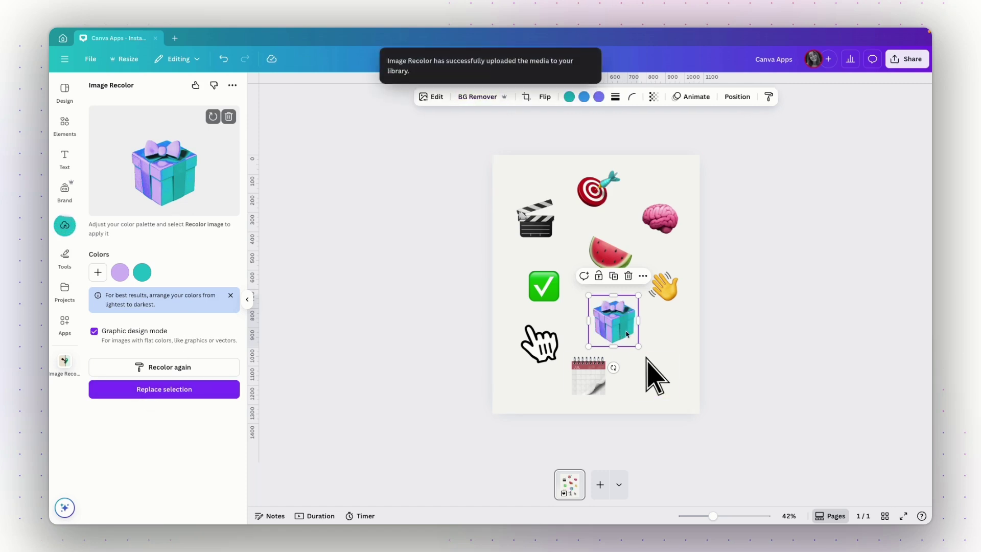
left_click(677, 342)
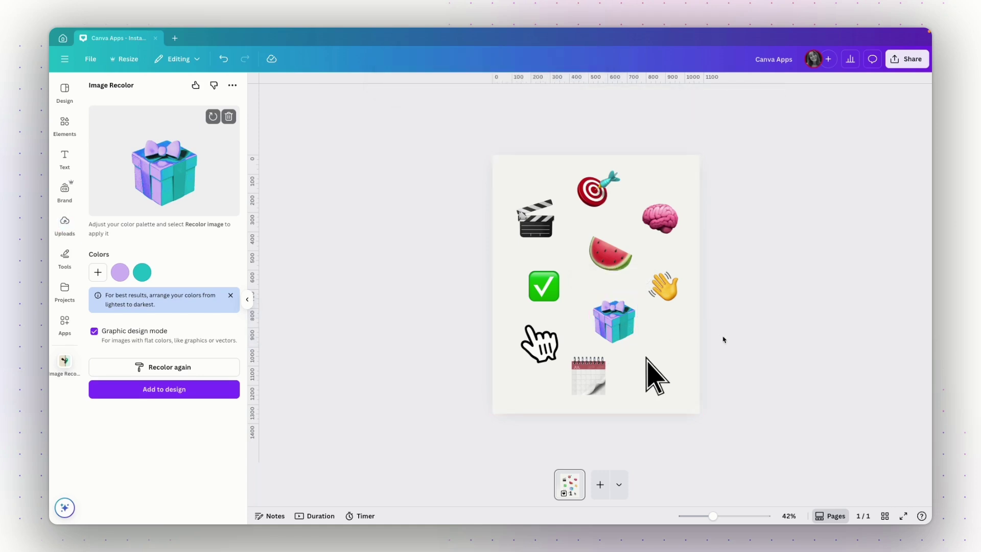
- Recolour the clapperboard sticker with the teal-and-lilac palette and replace it on the page
scroll(689, 335, "up", 3)
left_click(623, 320)
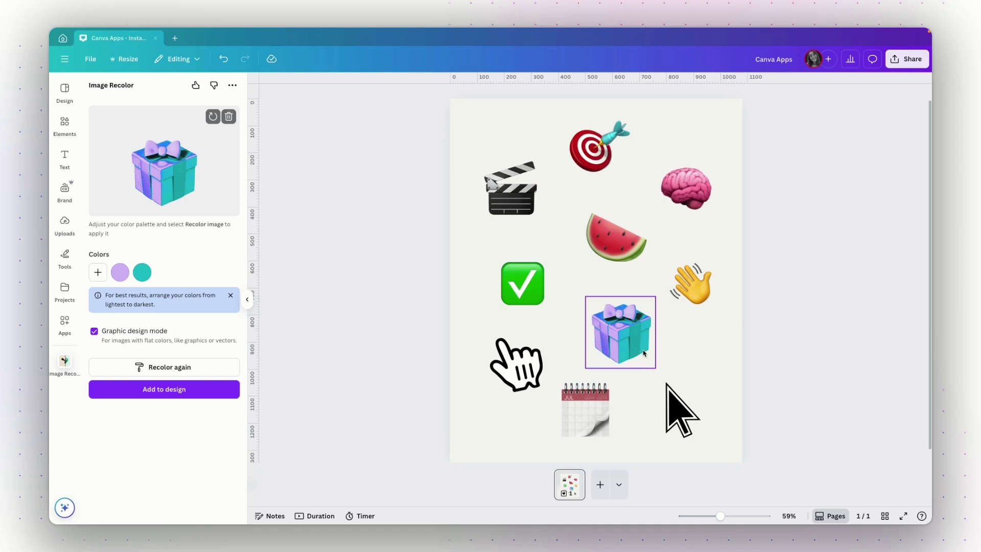
left_click(664, 348)
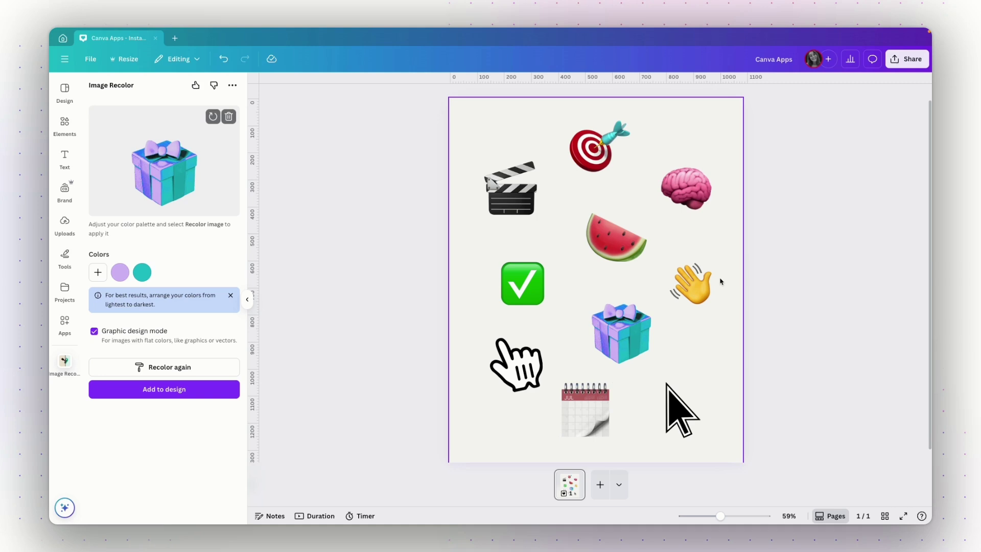
scroll(712, 350, "down", 1)
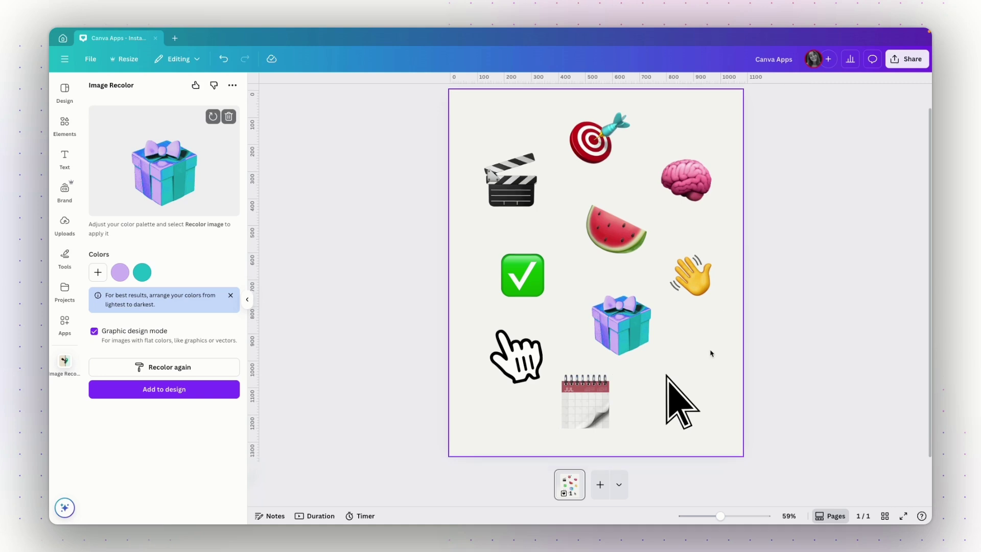
left_click(523, 182)
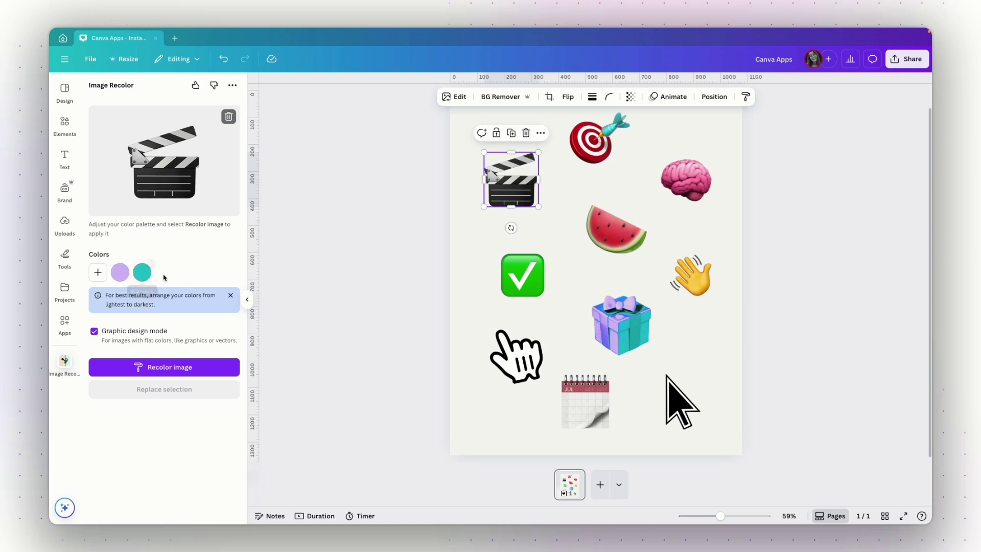
left_click(154, 370)
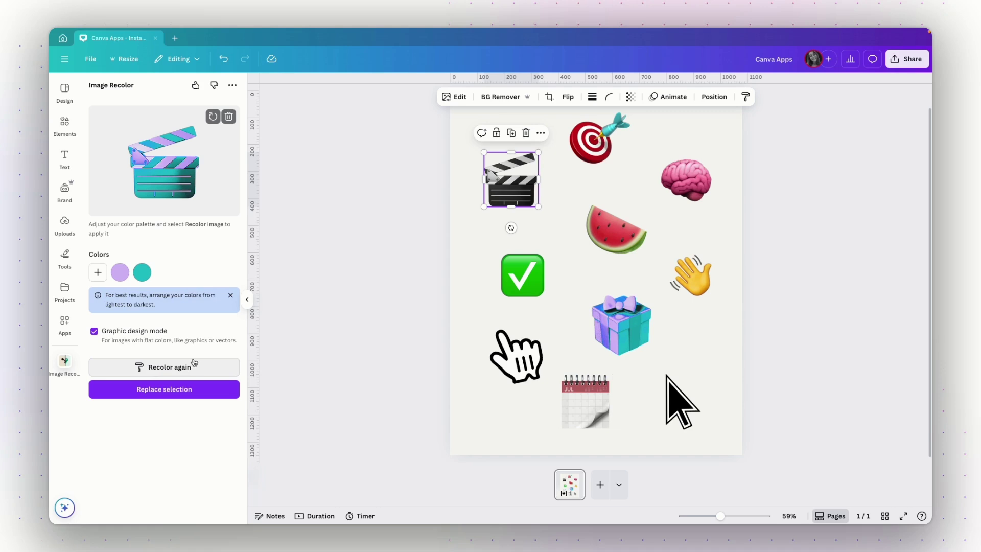
left_click(161, 396)
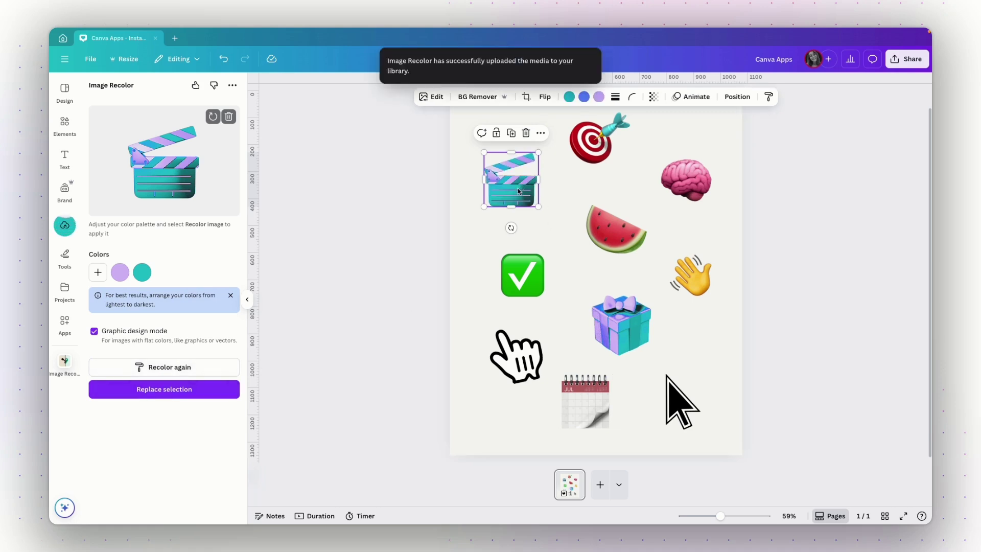
left_click(769, 258)
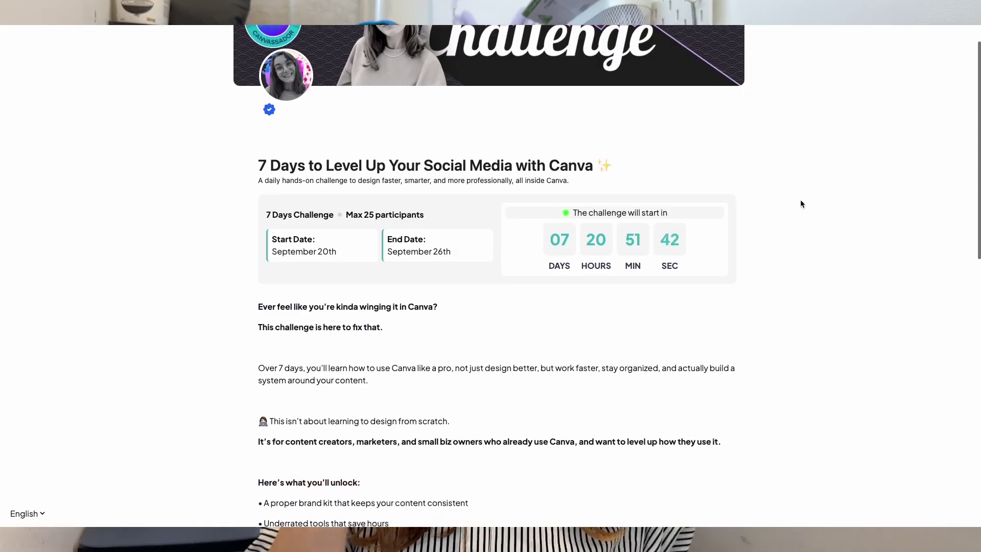
- Scroll down the page
scroll(801, 203, "down", 7)
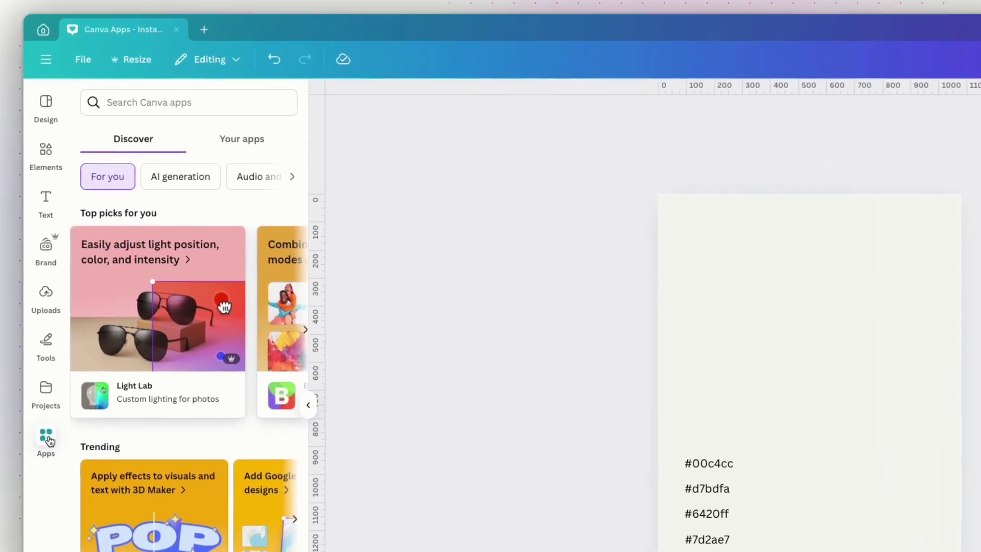
- Open the Mesh Gradient app, try Circular then keep Curves style, and edit the blue colour
left_click(143, 104)
type("me")
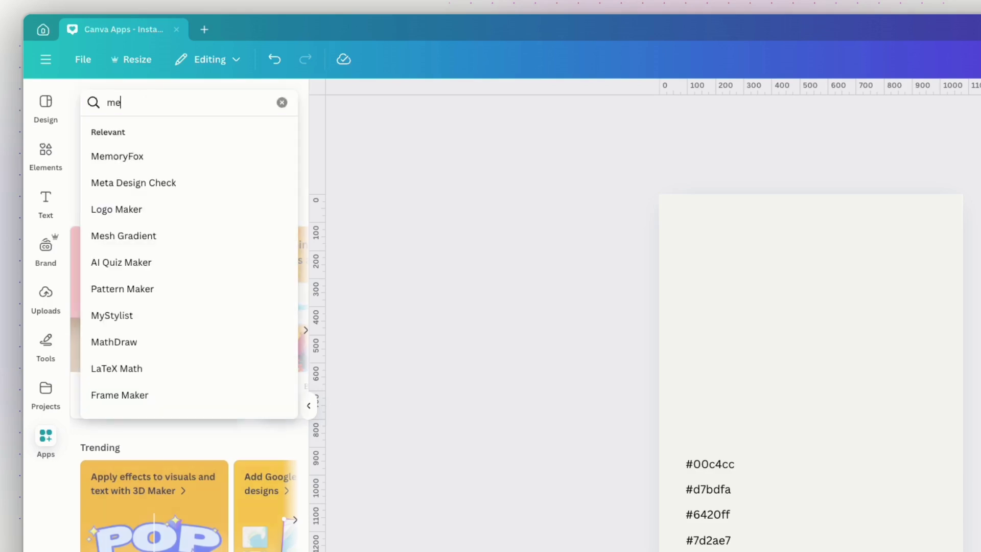
type("sh gradien")
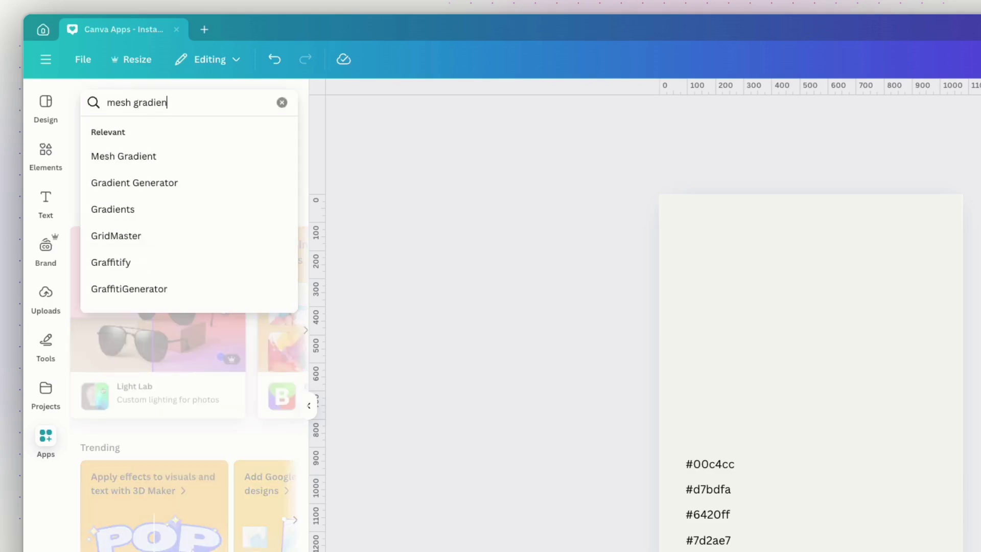
type("t")
key("Return")
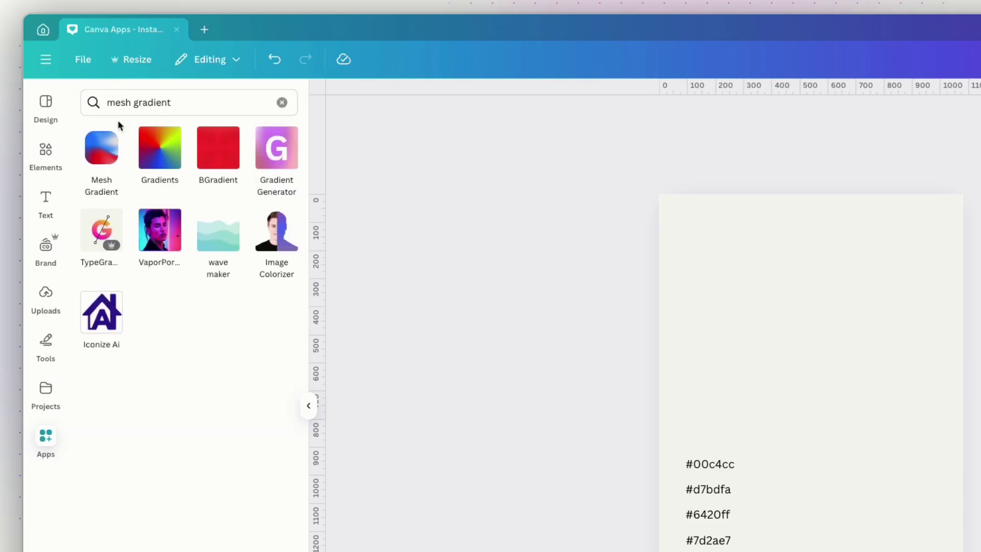
left_click(104, 153)
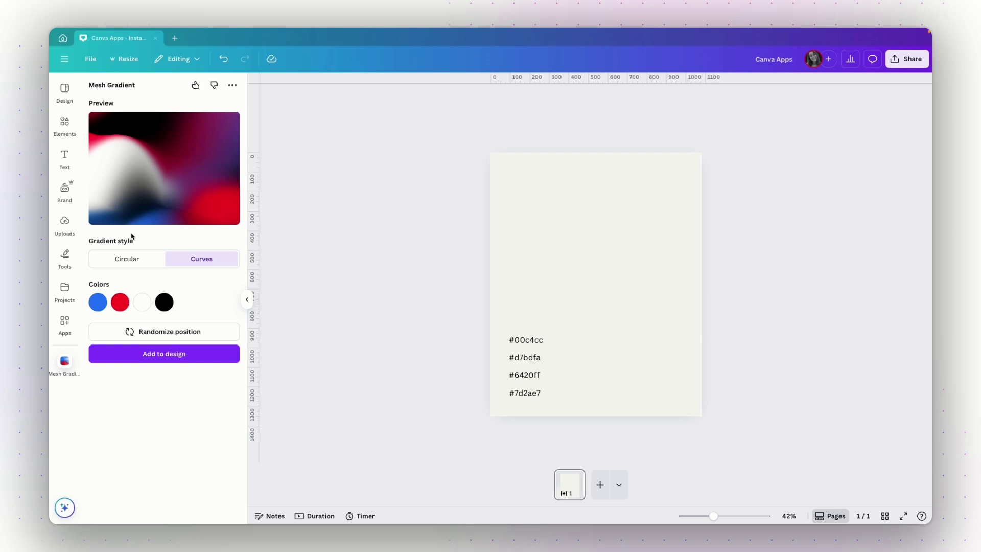
left_click(141, 265)
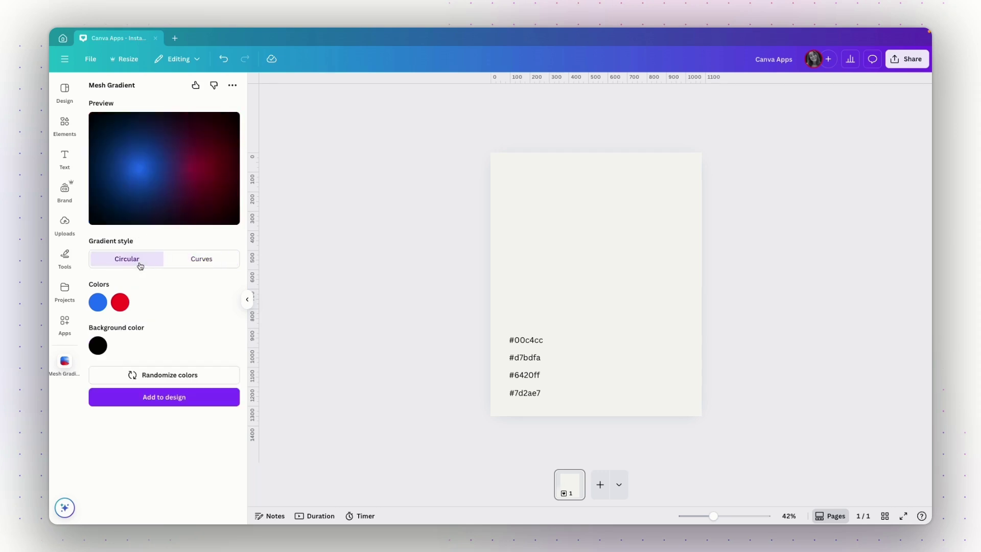
left_click(199, 264)
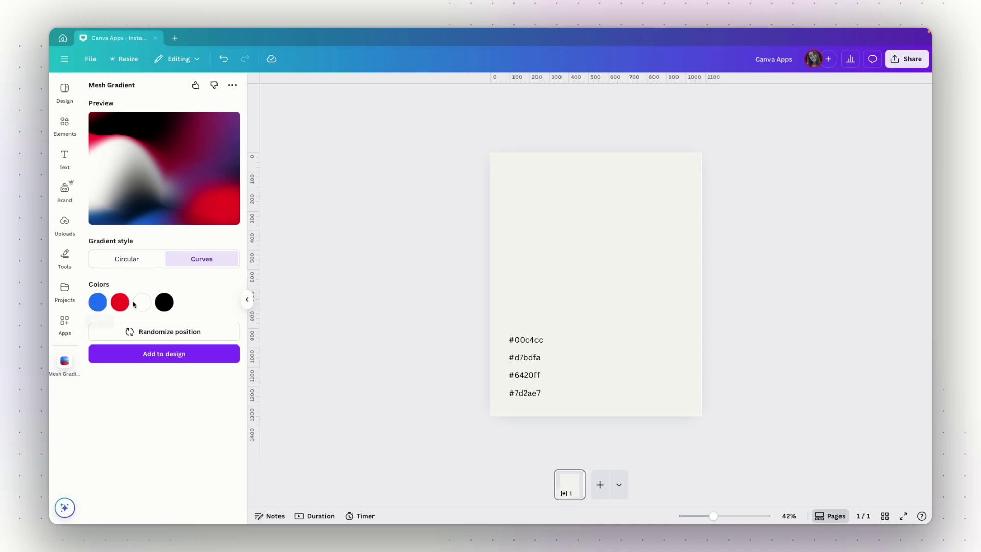
left_click(101, 306)
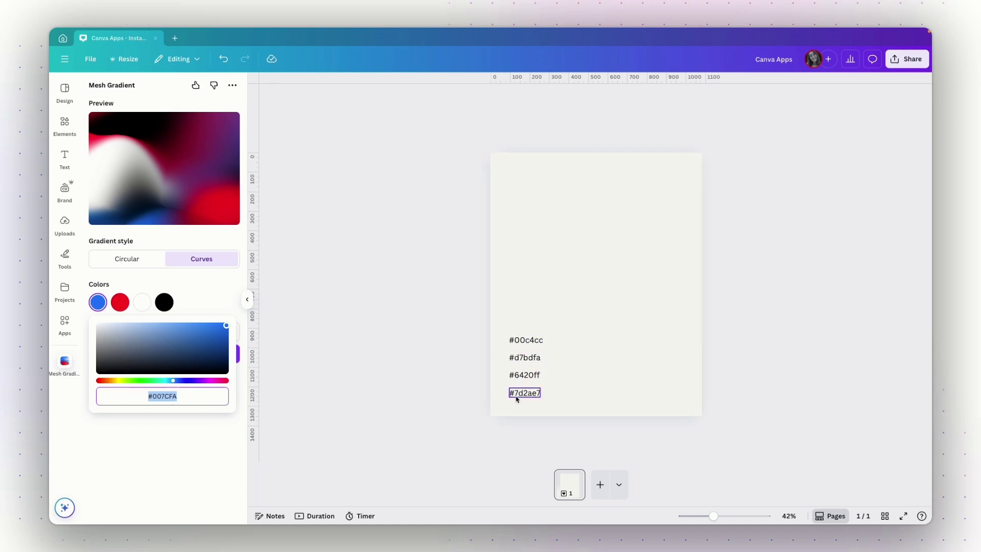
- Set the first two mesh gradient colours to #00c4cc and #d7bdfa, copied from the page's hex codes
left_click(526, 339)
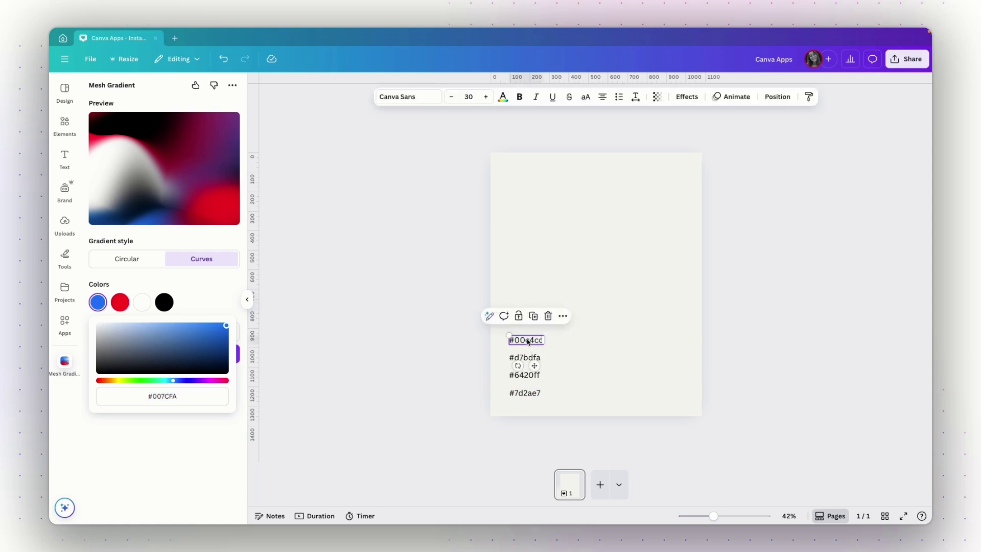
left_click(527, 339)
left_click(146, 390)
type("#00C4CC")
left_click(120, 302)
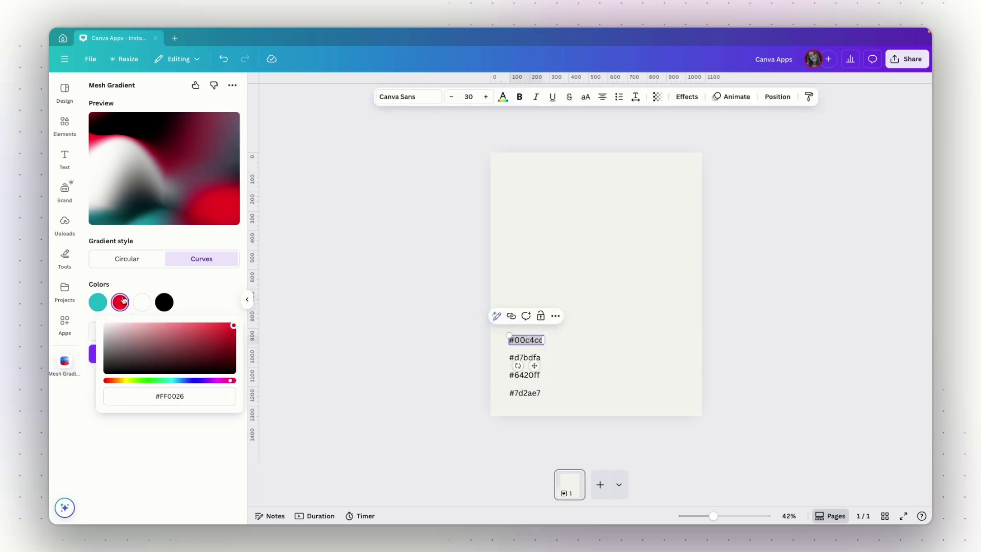
left_click(533, 358)
left_click(532, 358)
key("ctrl+c")
left_click(187, 391)
key("ctrl+v")
- Set the third and fourth gradient colours to #6420ff and #7d2ae7
left_click(142, 302)
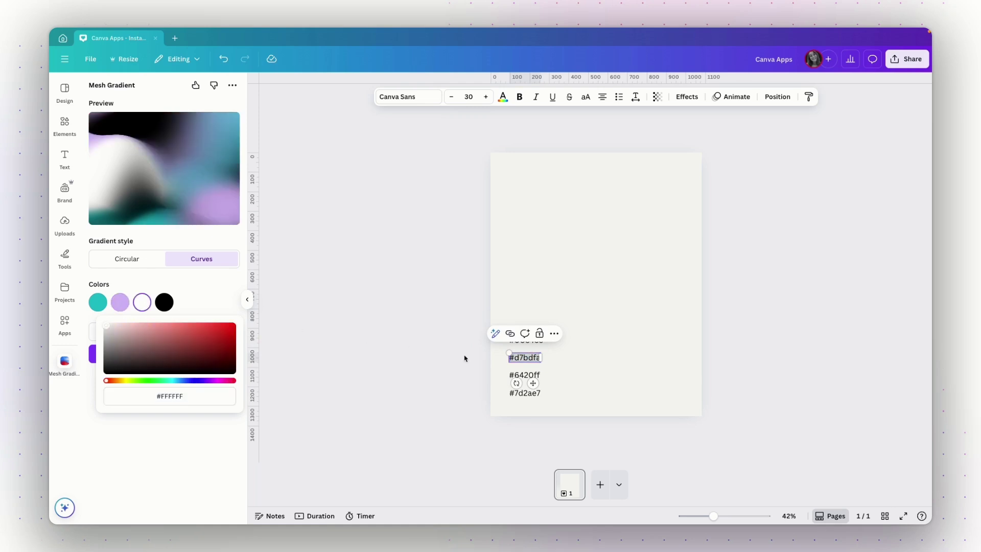
left_click(525, 374)
left_click(525, 374)
left_click(197, 394)
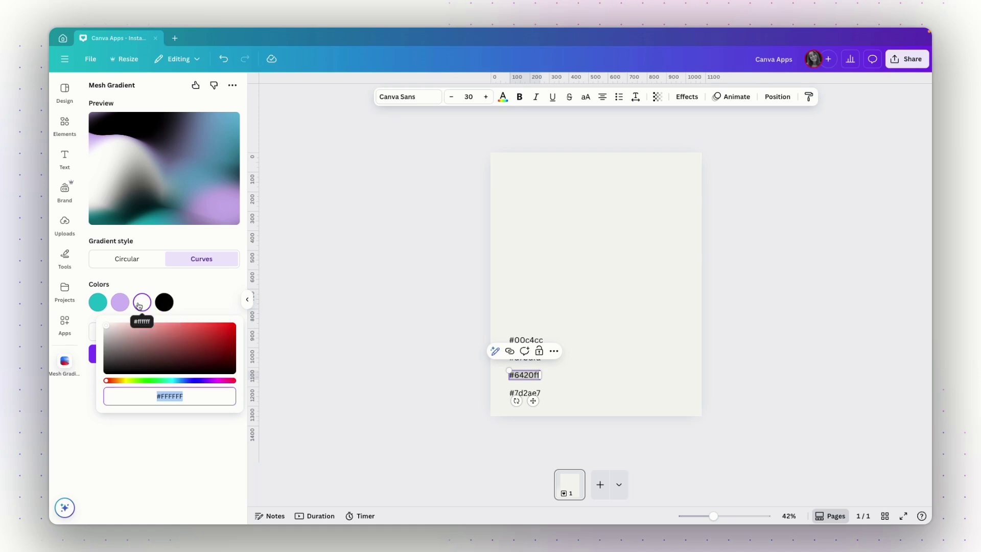
key("ctrl+v")
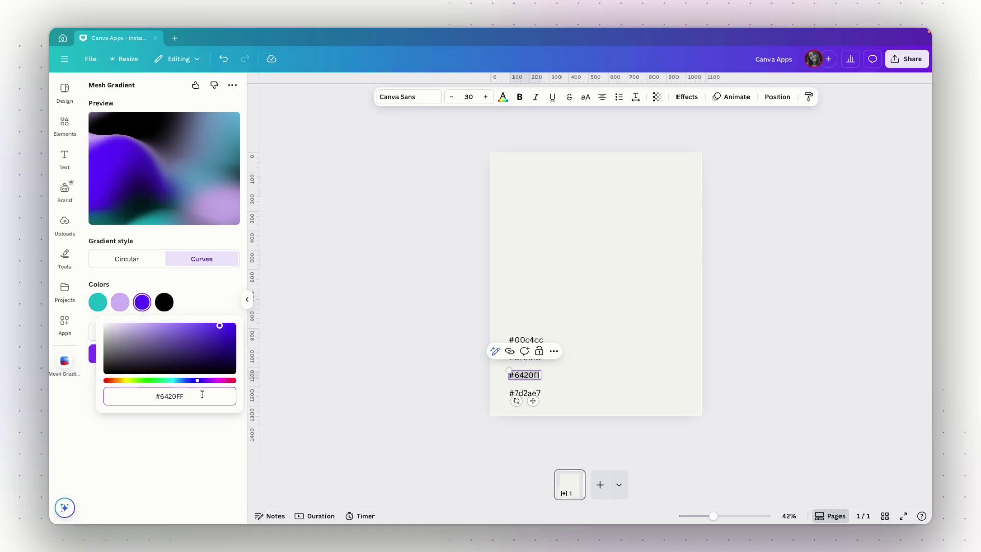
double_click(511, 392)
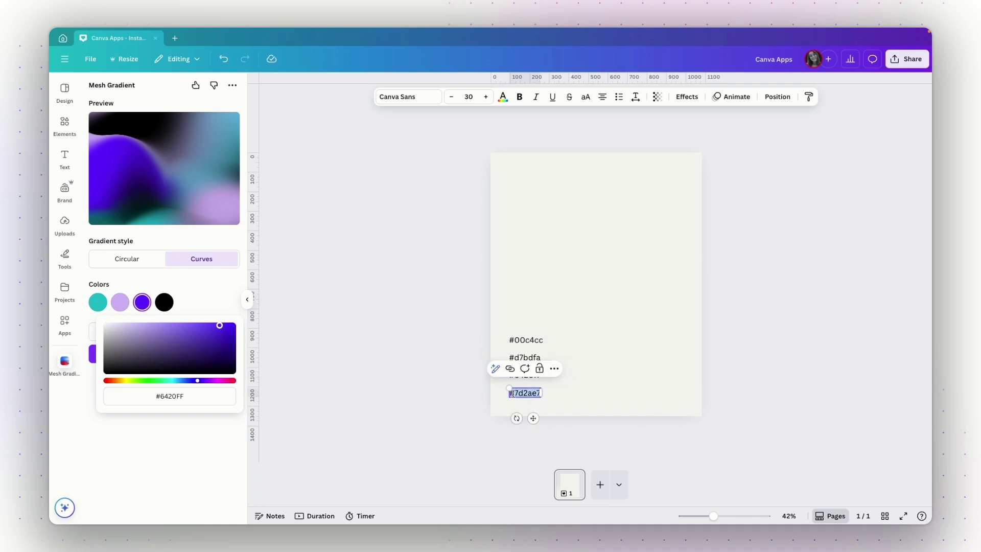
left_click(164, 302)
left_click(170, 396)
key("ctrl+v")
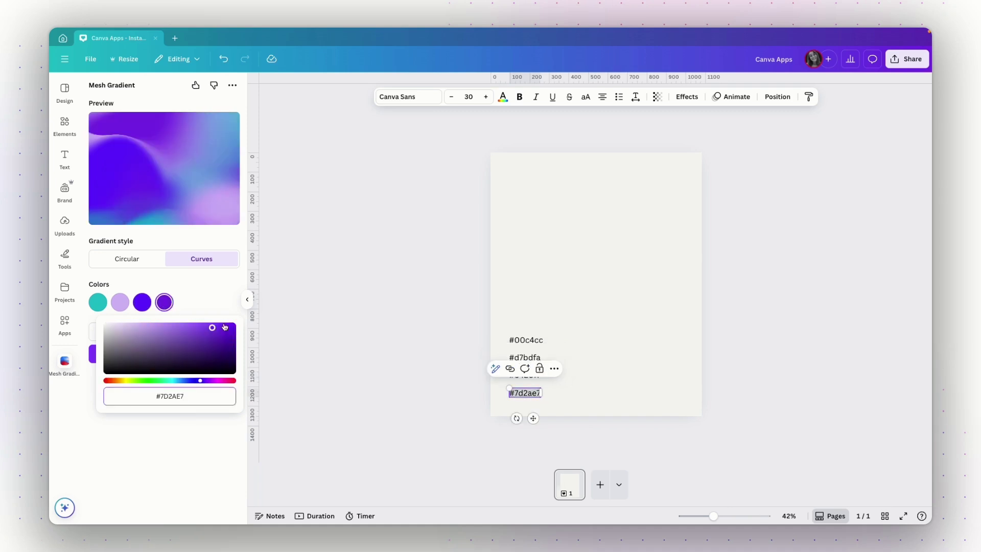
left_click(200, 299)
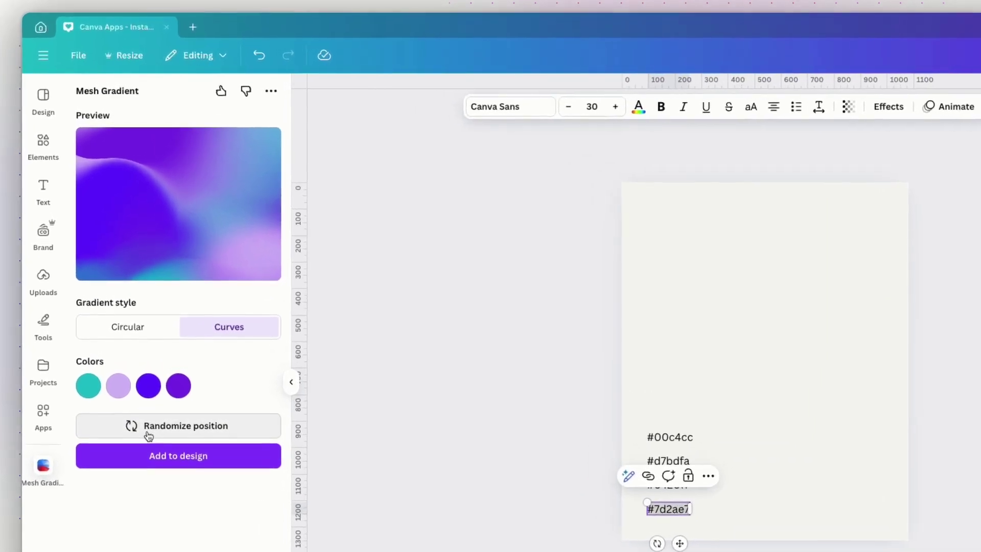
- Randomize the Curves layout until deep purple sits above, lavender lower left and teal right
left_click(193, 428)
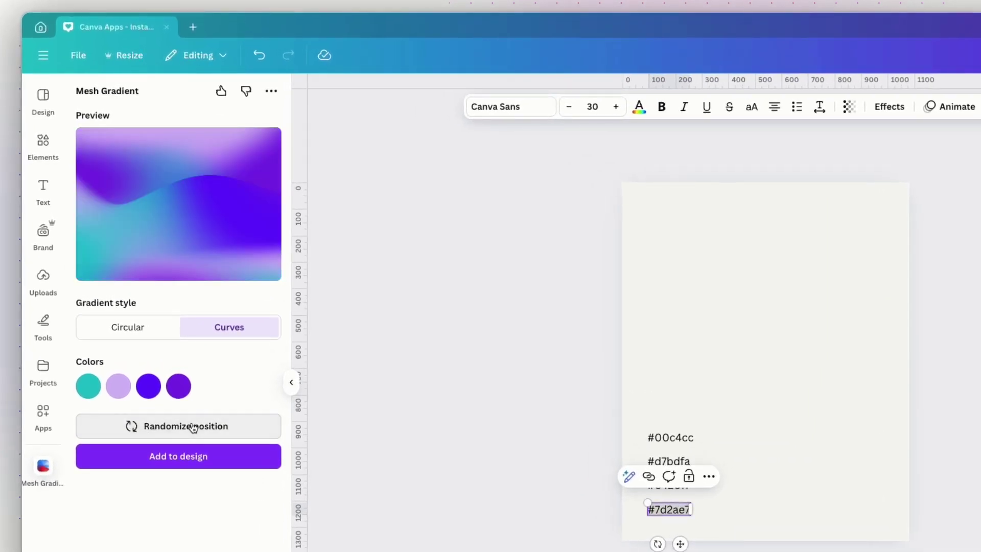
left_click(192, 429)
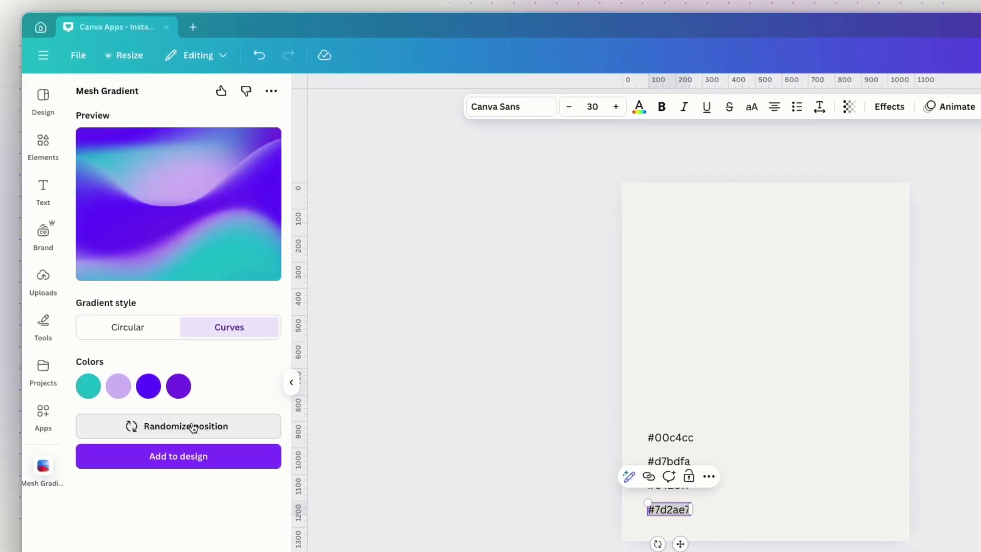
left_click(193, 429)
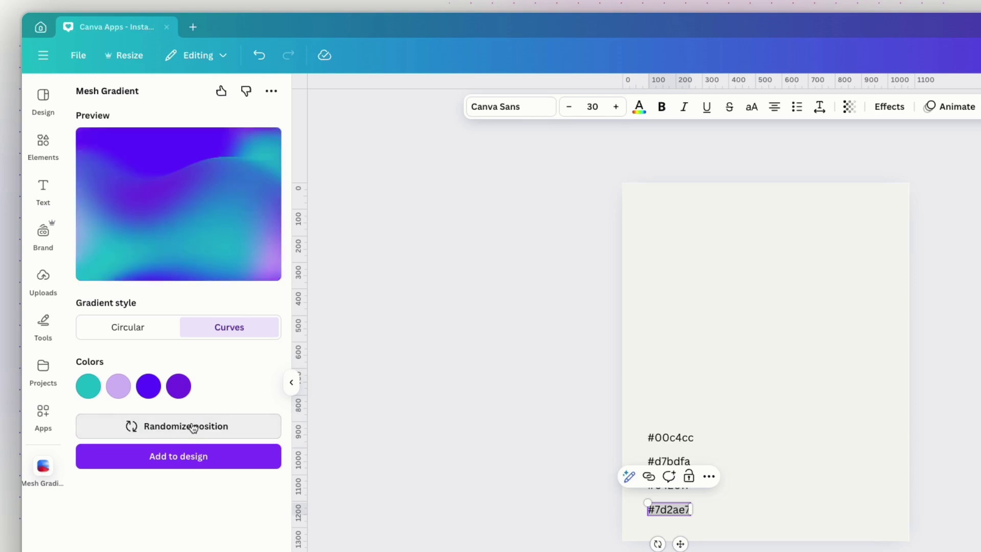
left_click(193, 428)
left_click(192, 428)
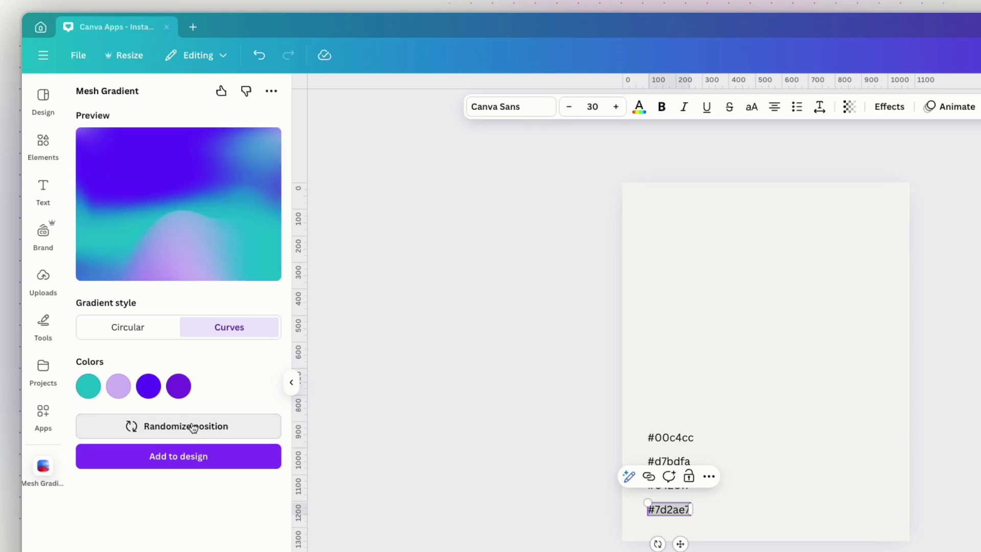
left_click(193, 428)
left_click(193, 428)
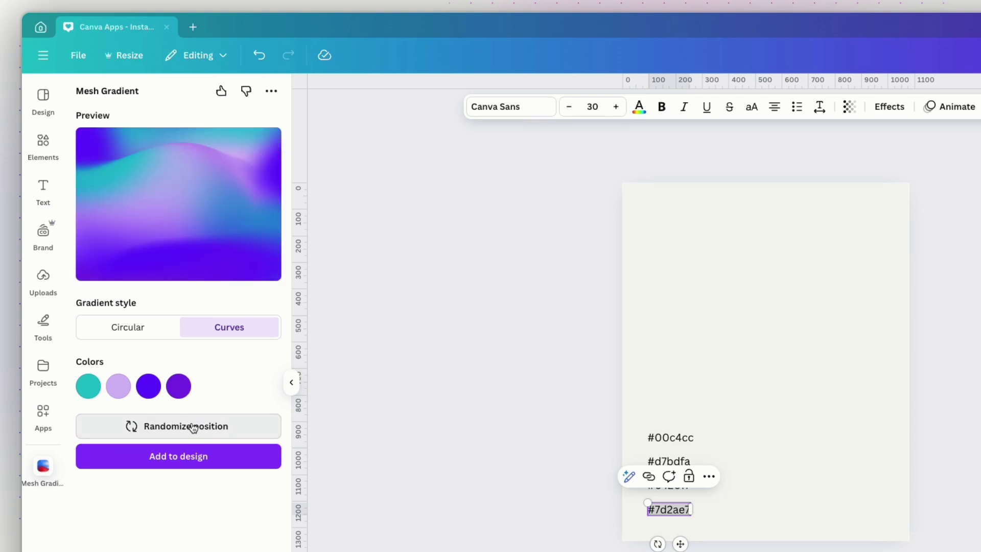
left_click(193, 428)
left_click(193, 428)
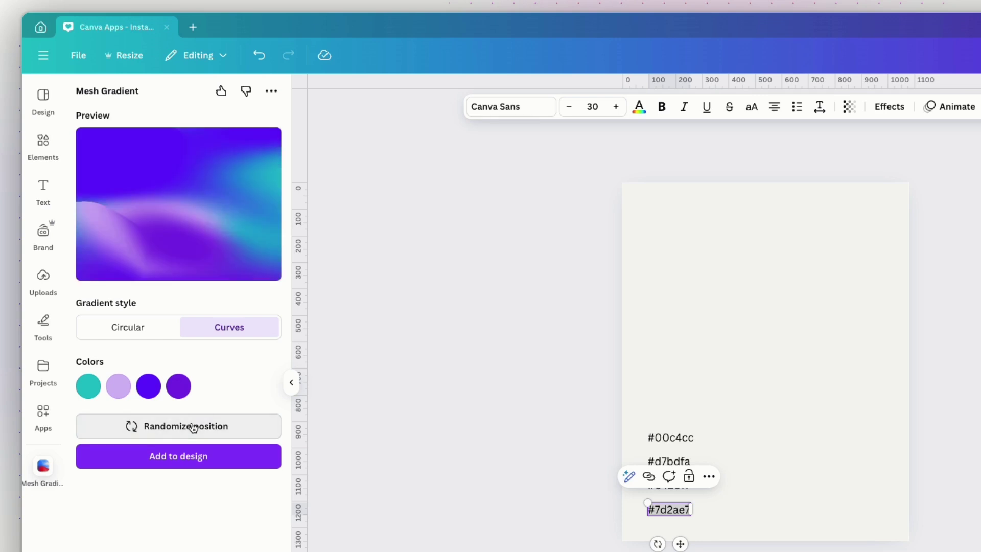
- Add the mesh gradient image to the design and align it flush with the page edges
left_click(179, 465)
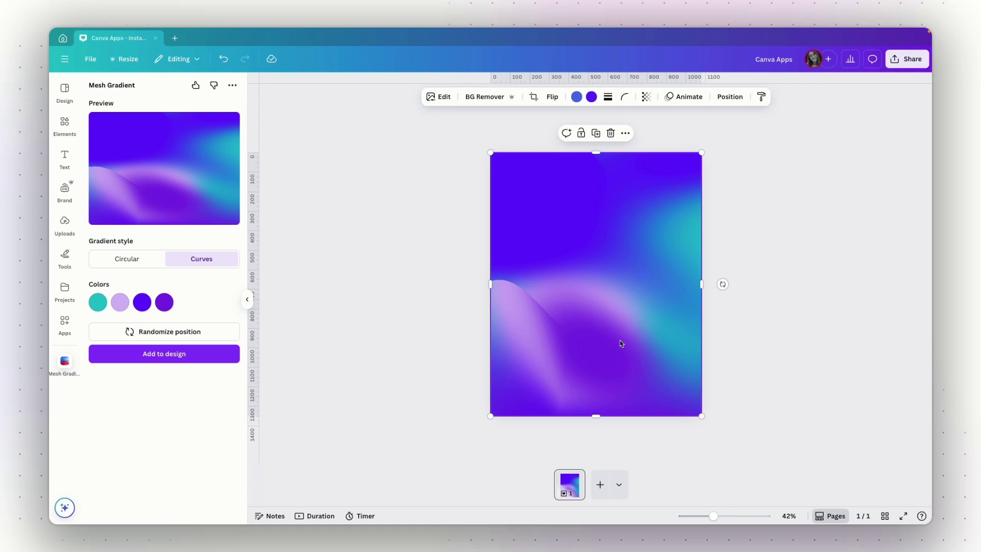
left_click_drag(619, 281, 641, 287)
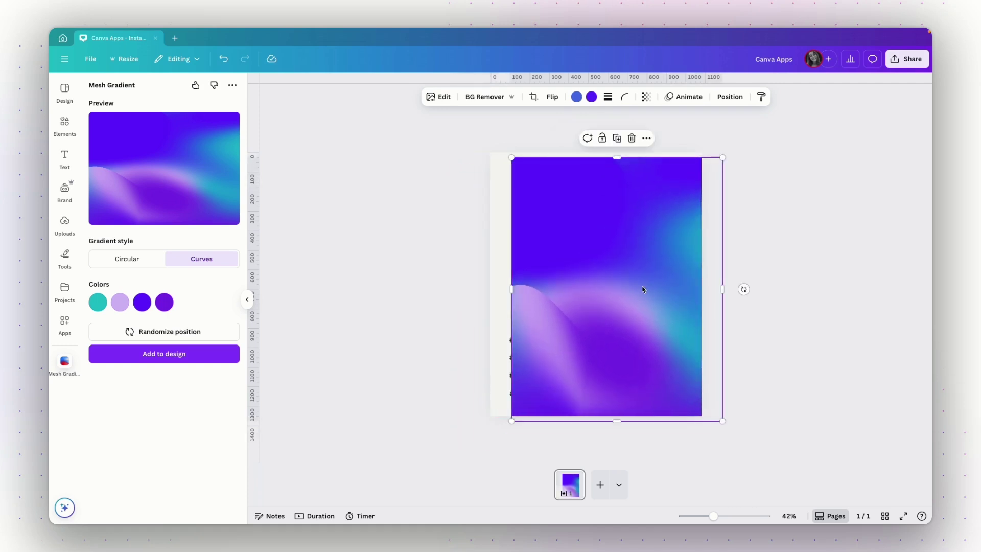
left_click_drag(642, 289, 622, 284)
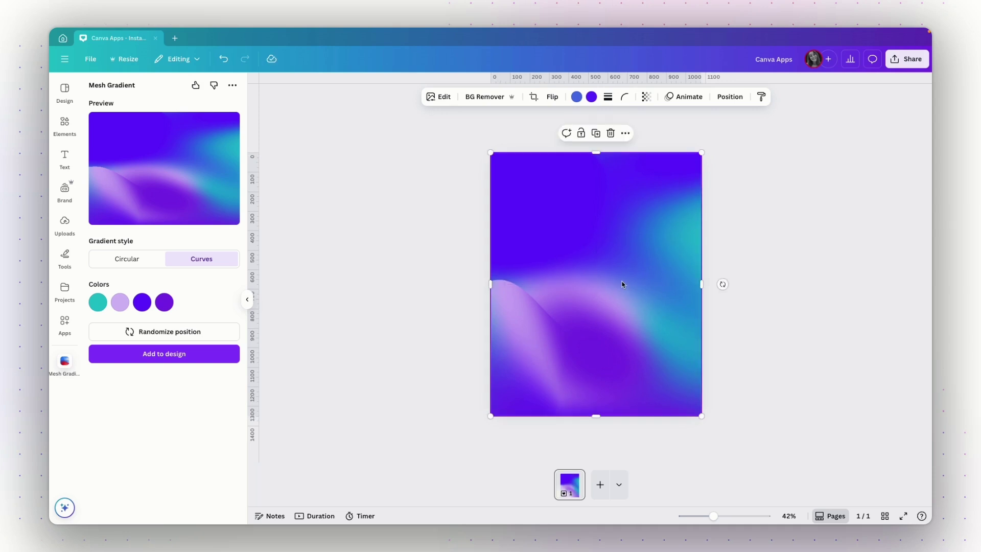
mouse_move(604, 262)
left_mouse_down()
mouse_move(624, 263)
mouse_move(606, 266)
left_mouse_up()
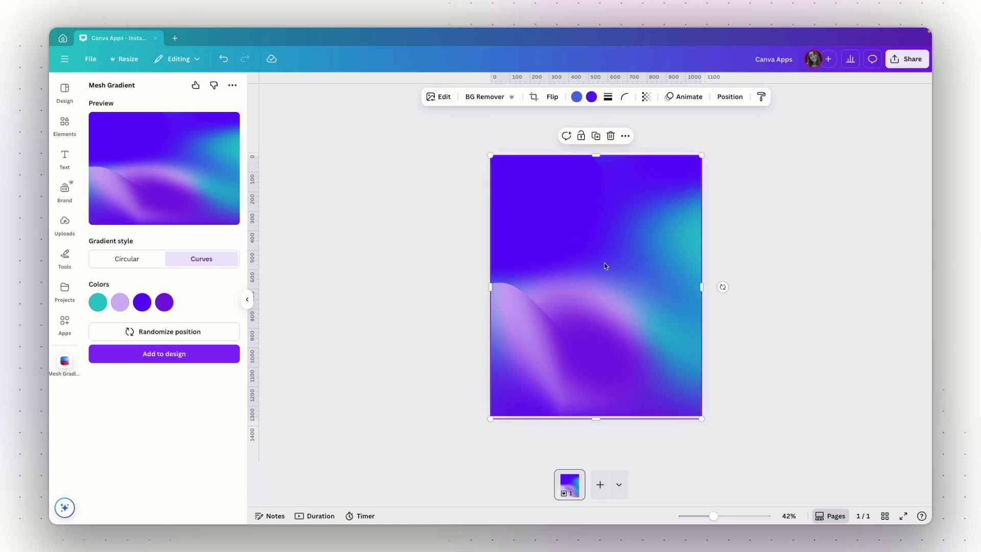
left_click_drag(591, 263, 590, 260)
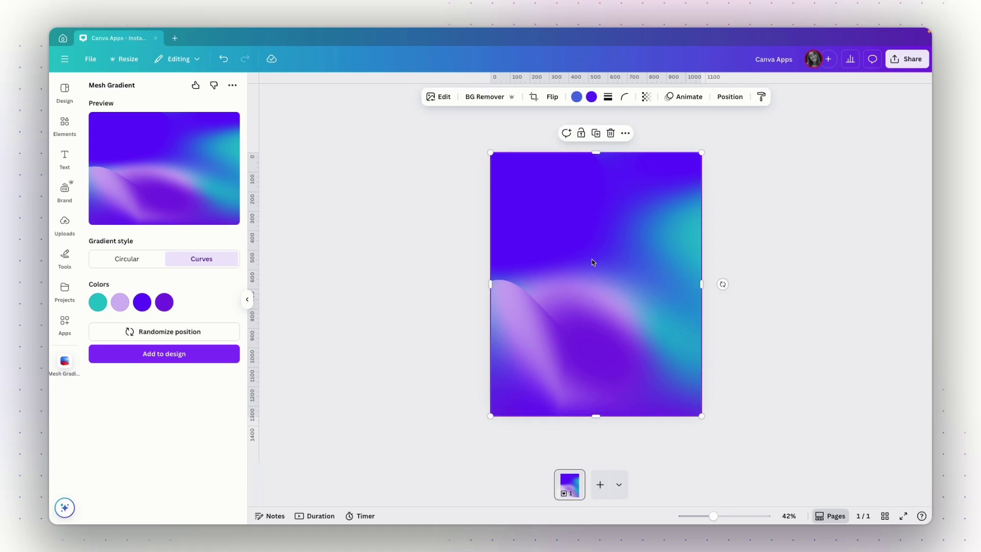
- Make the gradient the page background and delete the four hex-code labels
right_click(579, 252)
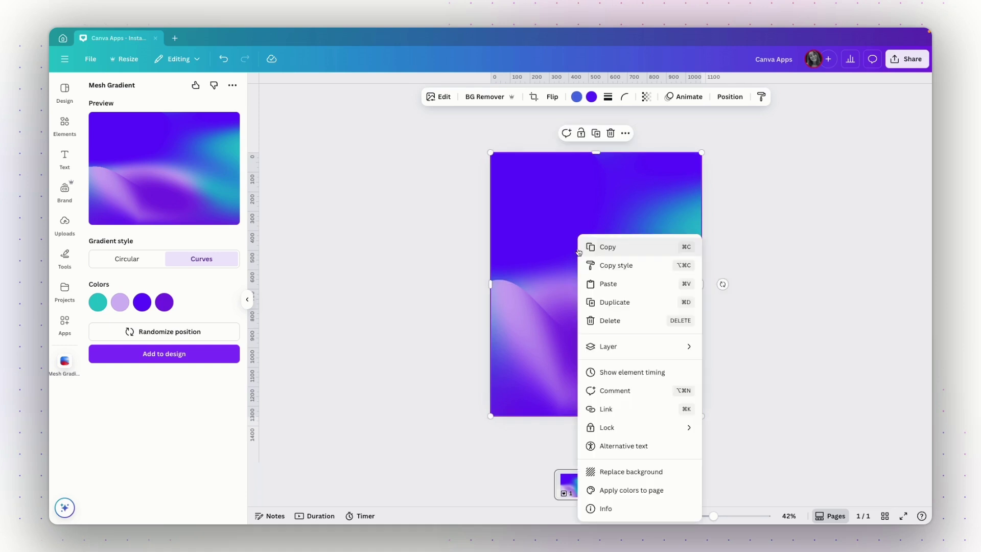
left_click(633, 471)
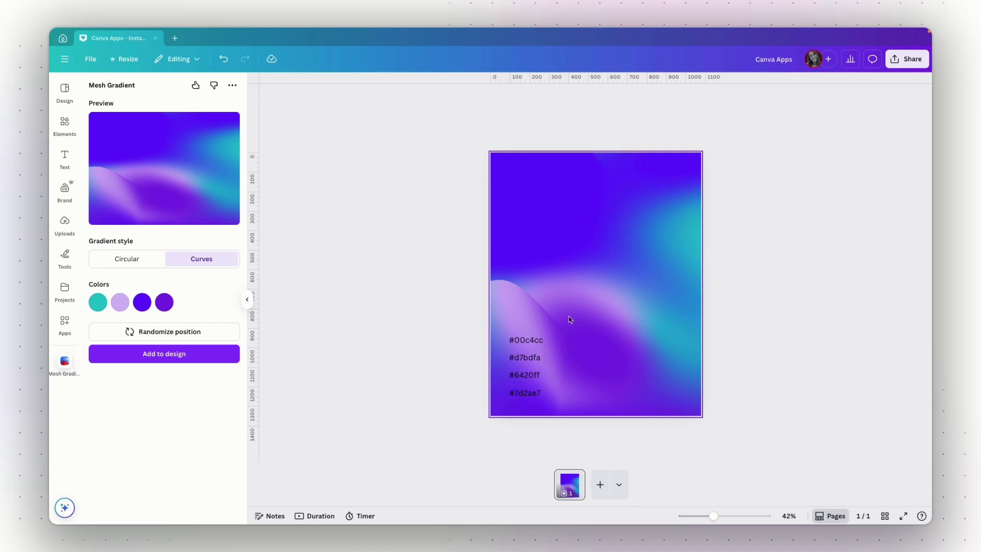
left_click_drag(563, 333, 512, 413)
key("Delete")
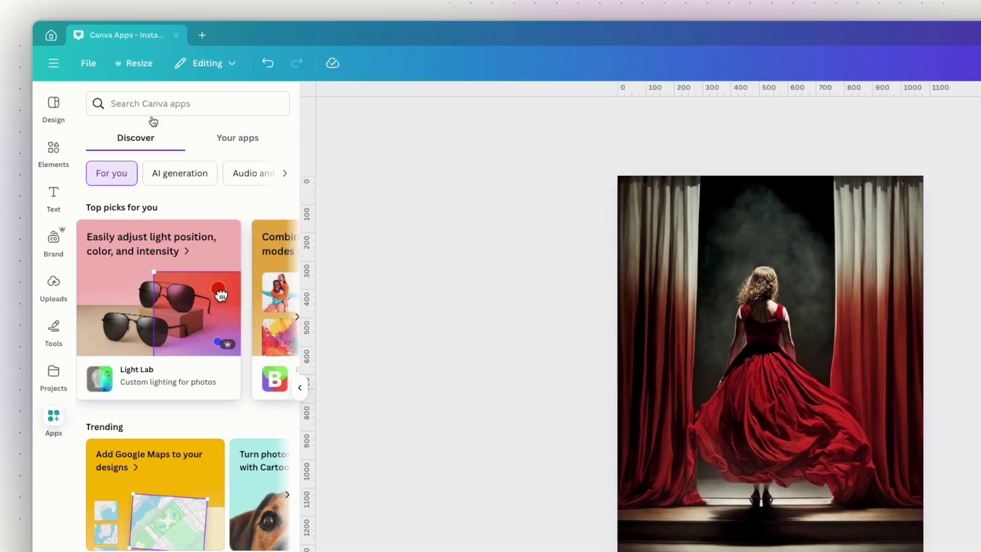
- Find the Frame Blur app with a 'frame blur' search and pick the red-gown stage photo
left_click(136, 90)
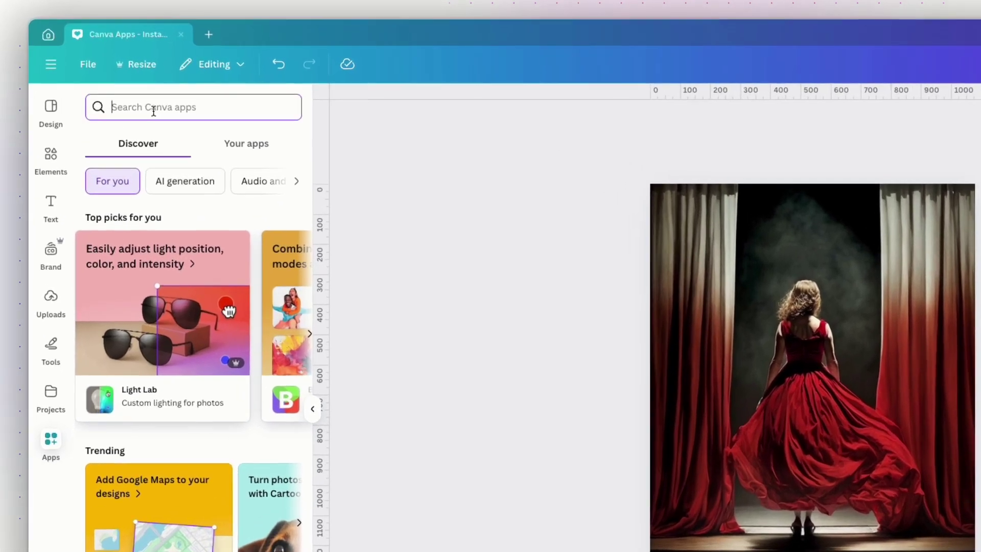
type("frame ")
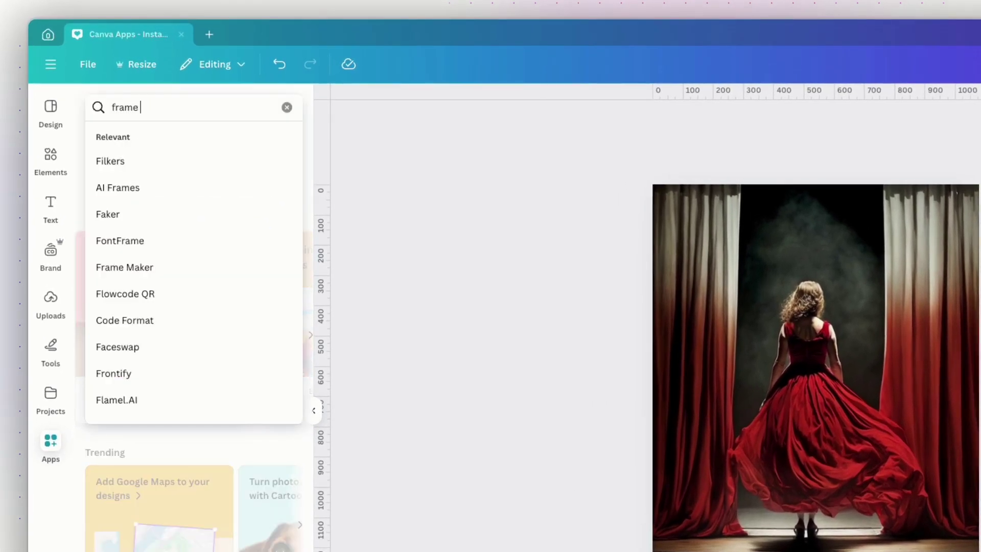
type("blur")
key("Return")
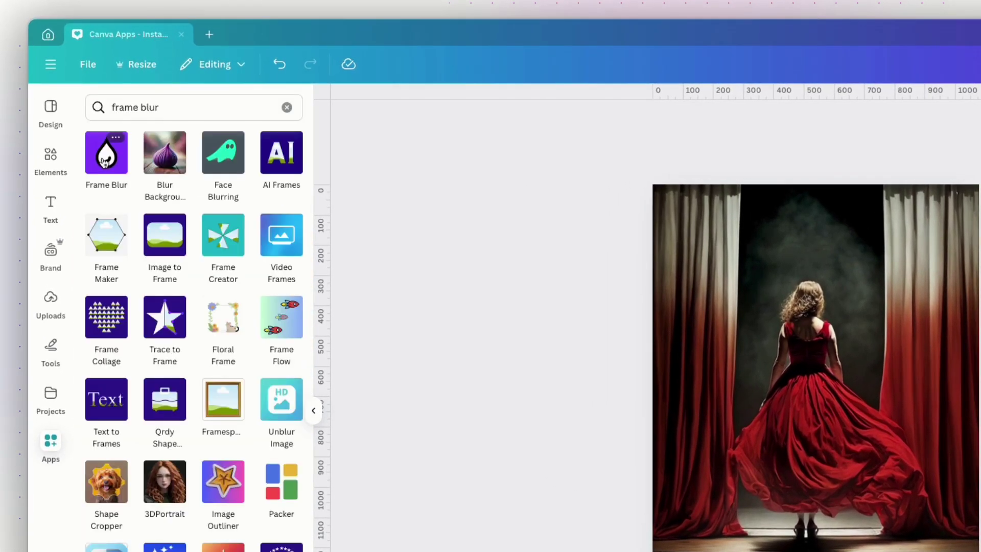
left_click(100, 157)
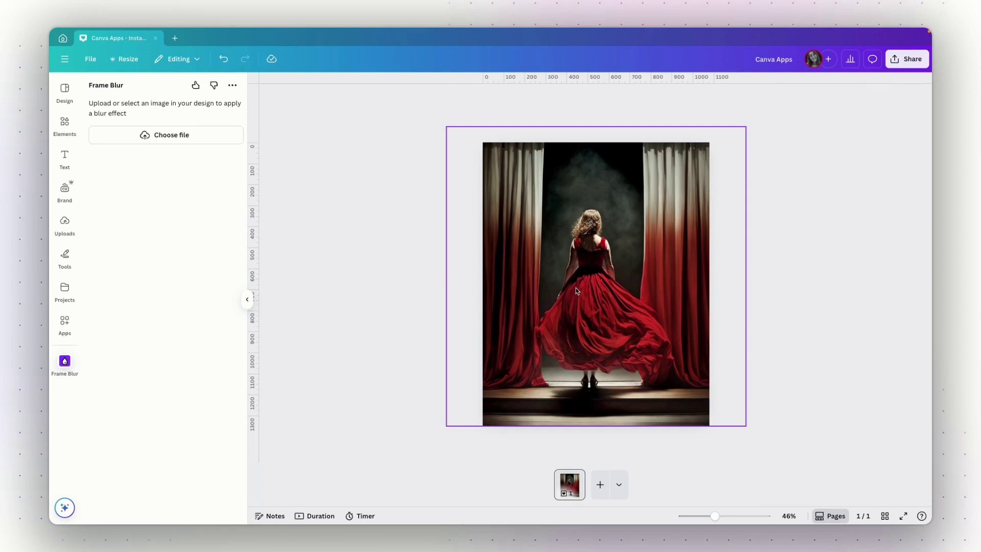
left_click(575, 291)
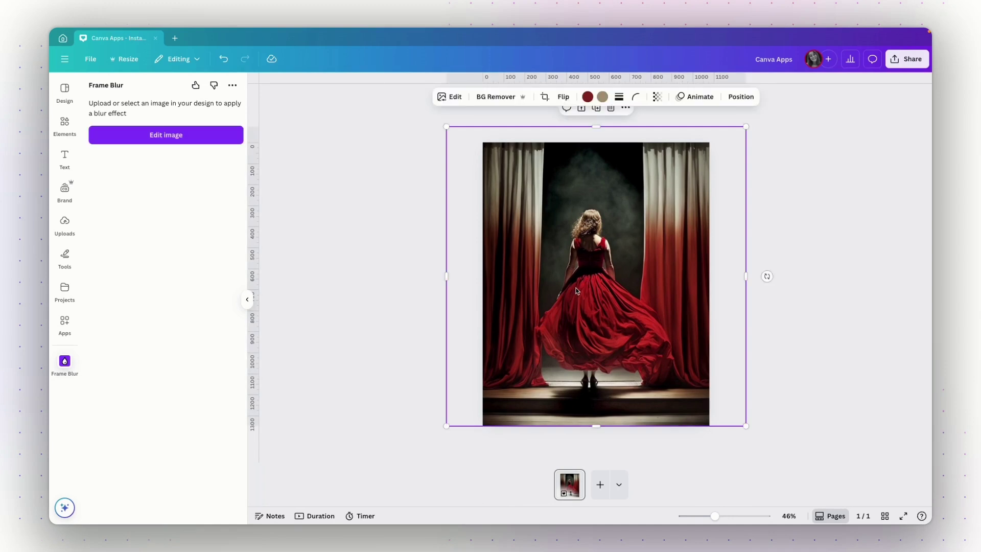
- Open the stage photo in the blur editor, preview Shape and Text modes, then return to Brush
left_click(169, 137)
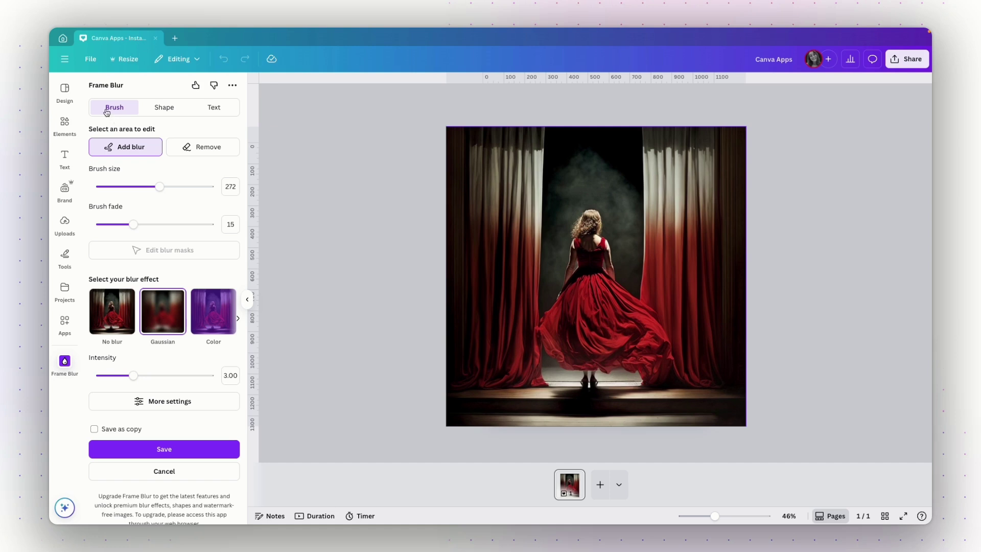
left_click(171, 113)
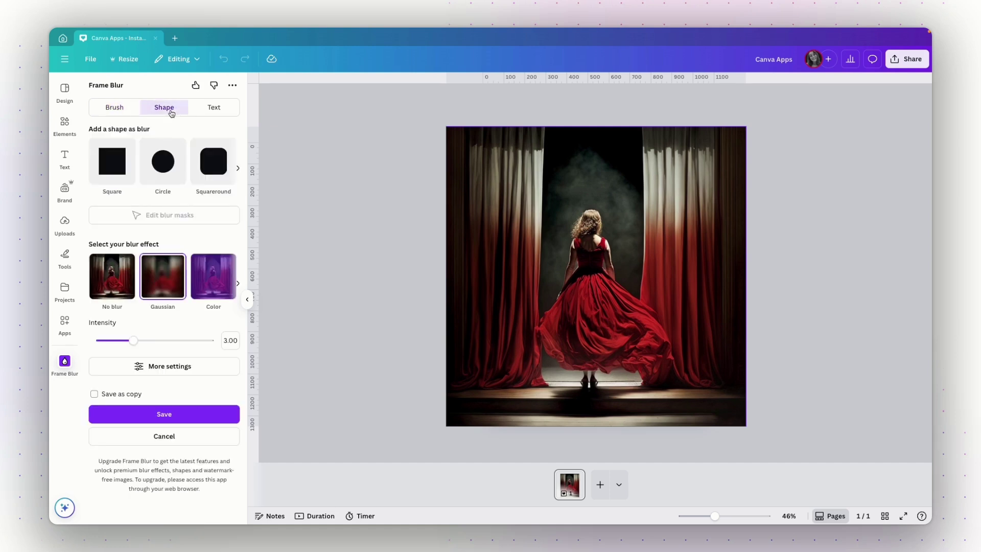
left_click(222, 112)
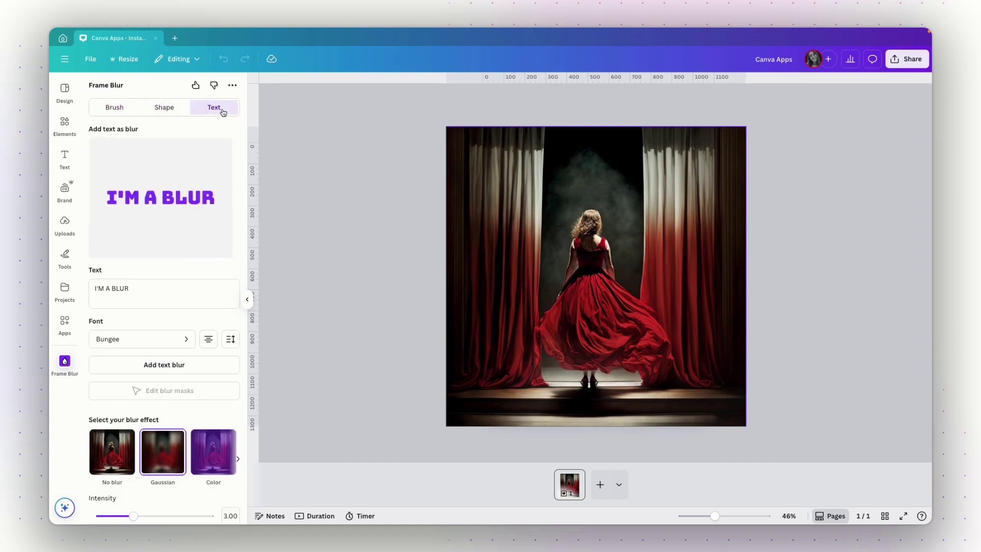
left_click(111, 108)
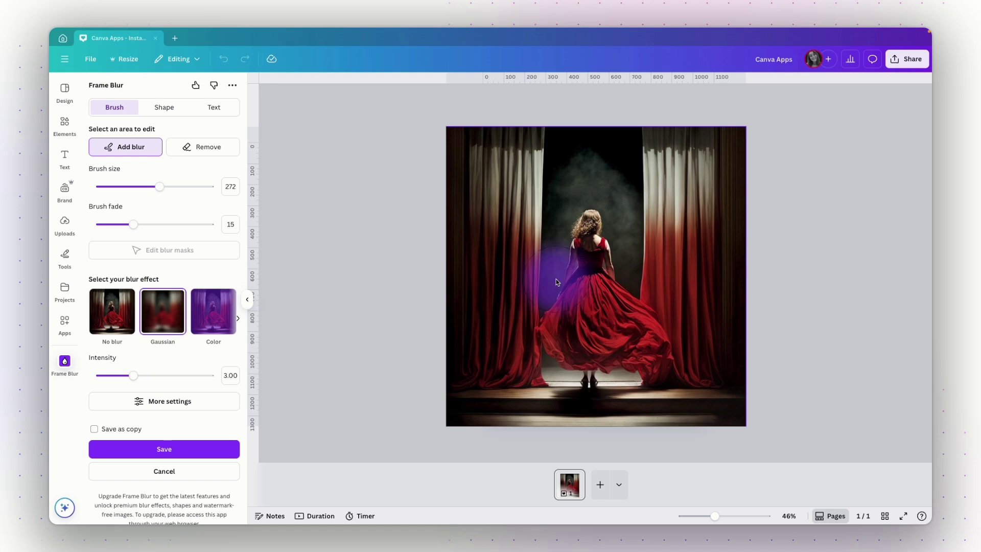
- Set the blur brush to size 73 and fade 22, then paint blur over the red gown
left_click_drag(159, 186, 126, 186)
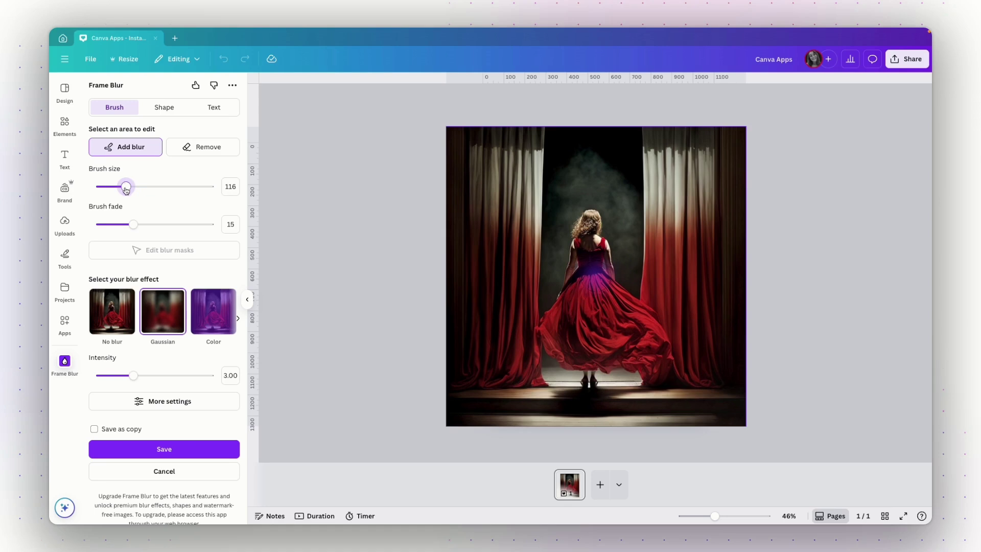
mouse_move(133, 224)
left_mouse_down()
mouse_move(182, 225)
mouse_move(103, 223)
mouse_move(150, 232)
left_mouse_up()
left_click_drag(125, 187, 117, 190)
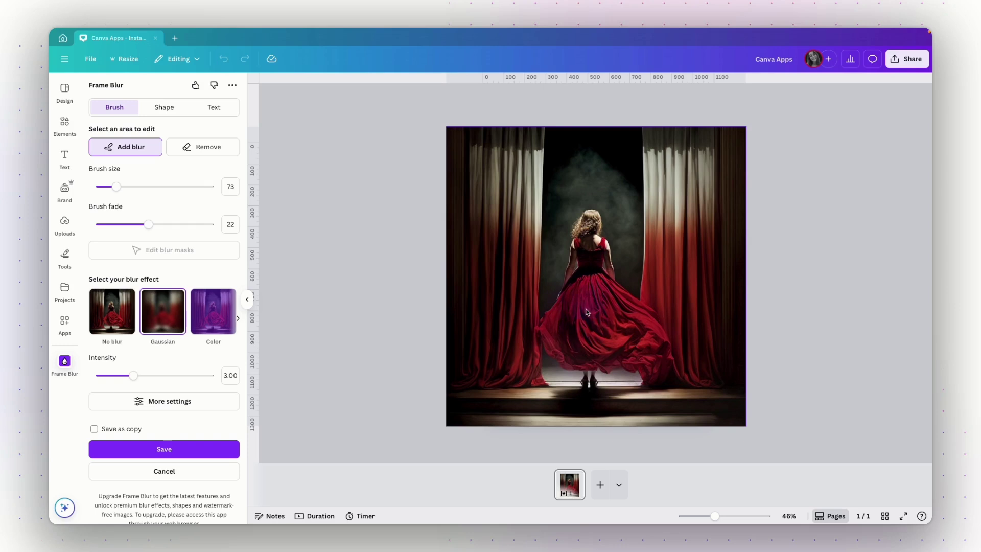
mouse_move(618, 316)
left_mouse_down()
mouse_move(596, 322)
mouse_move(646, 332)
mouse_move(653, 352)
mouse_move(580, 338)
left_mouse_up()
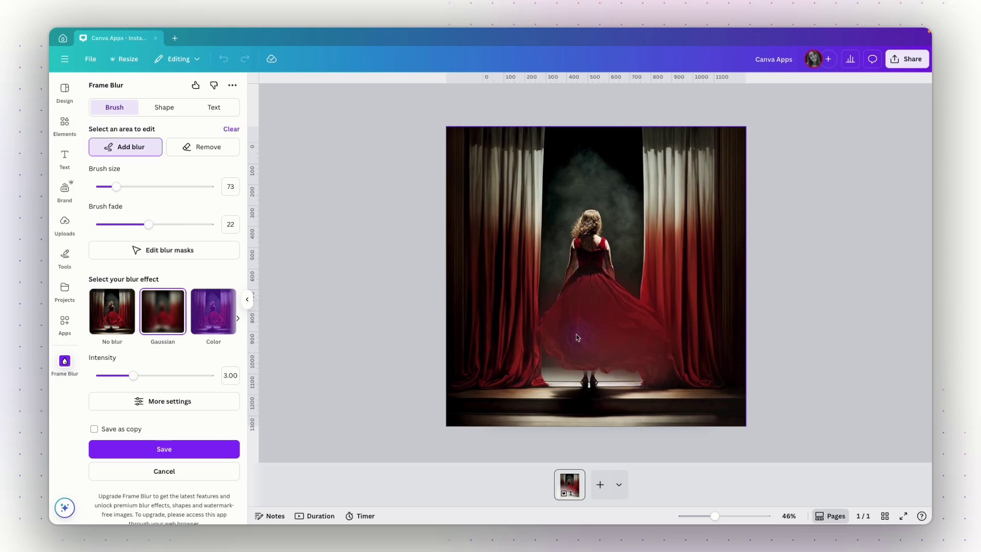
- Select the dress's blur mask and drag its corners to narrow and shorten it around the skirt
left_click(152, 255)
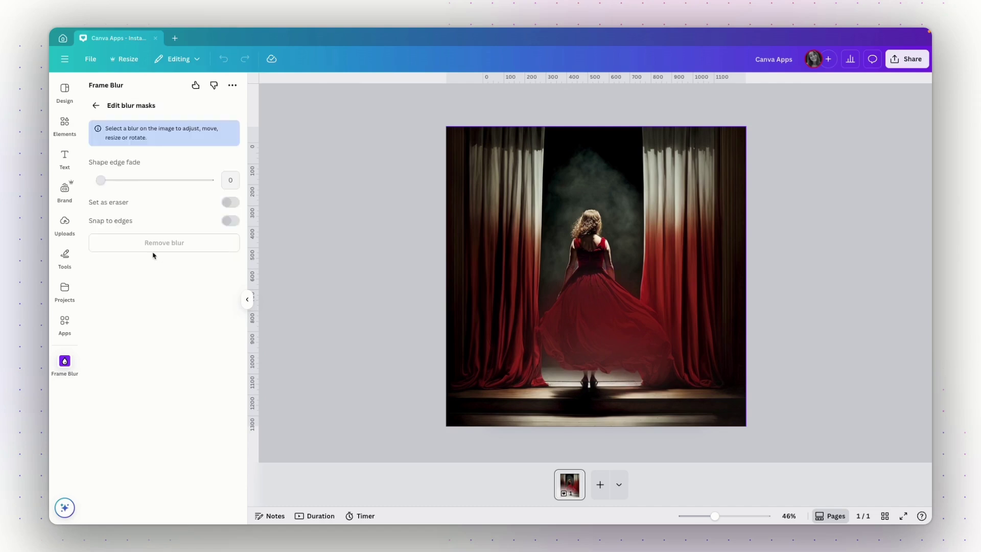
left_click(594, 313)
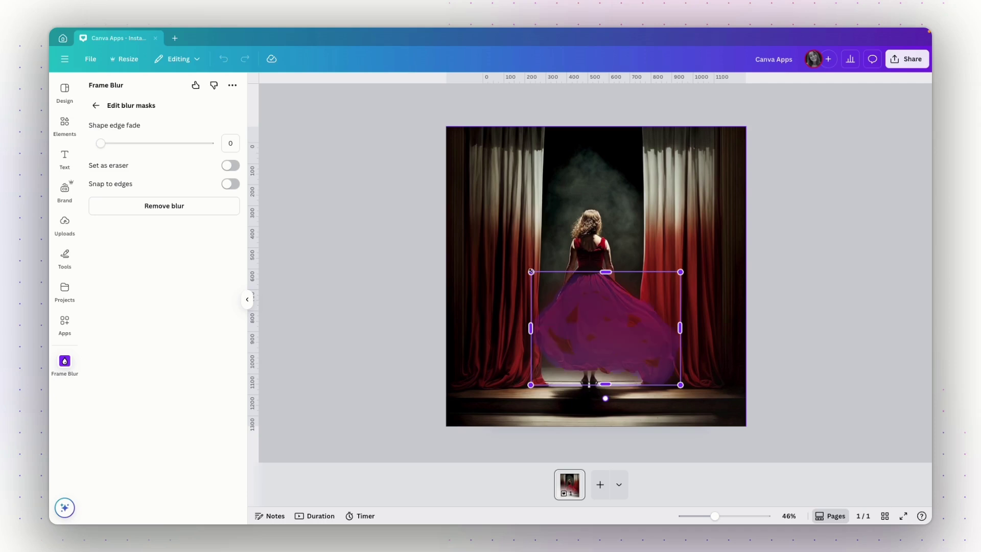
mouse_move(530, 271)
left_mouse_down()
mouse_move(473, 230)
mouse_move(533, 274)
left_mouse_up()
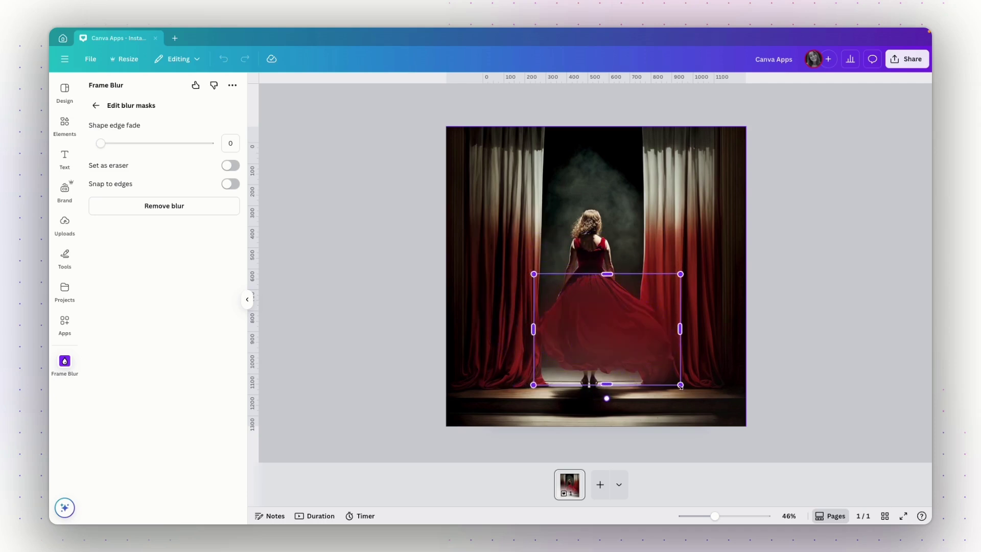
left_click_drag(681, 386, 675, 383)
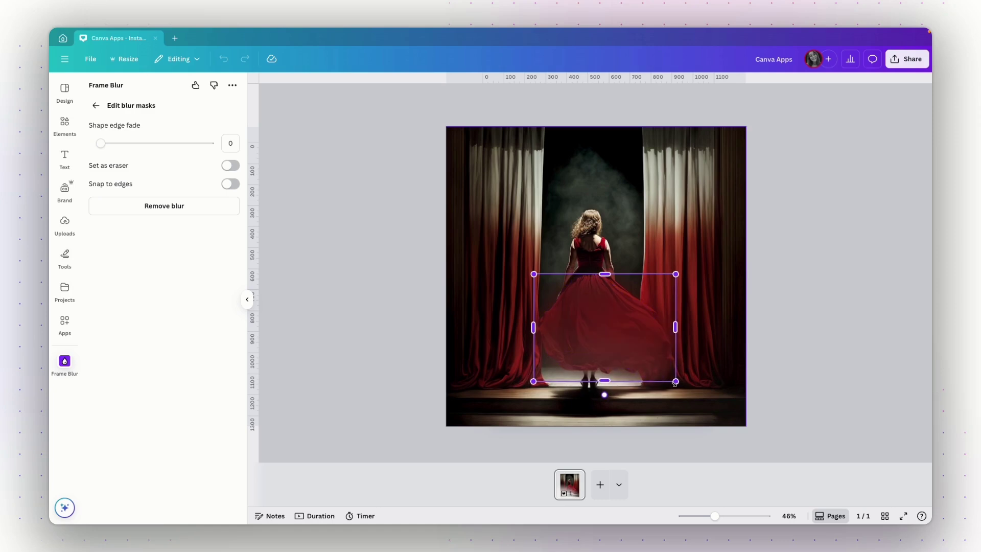
- Browse the blur effects, keep Gaussian, and lower its intensity from 3.00 to 0.54
left_click(97, 107)
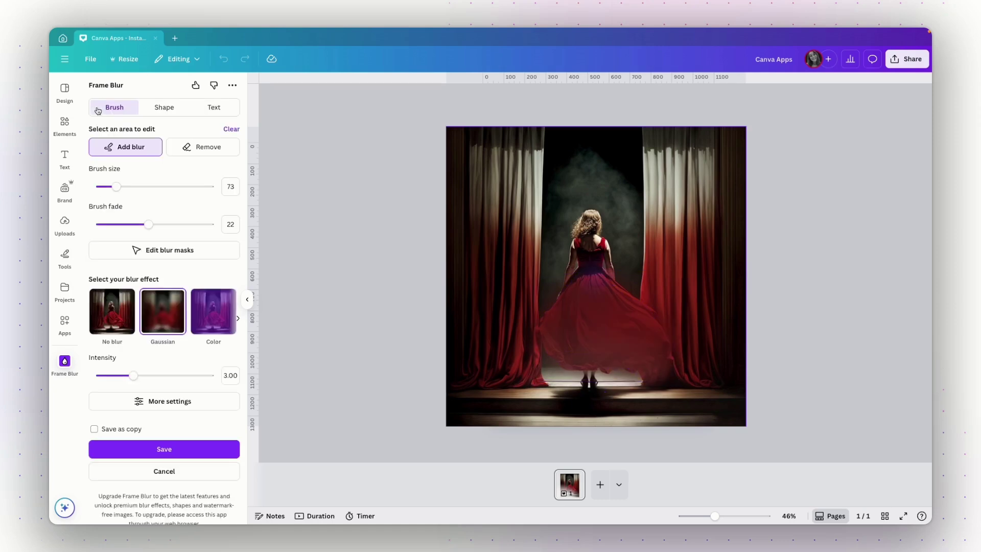
scroll(160, 283, "down", 1)
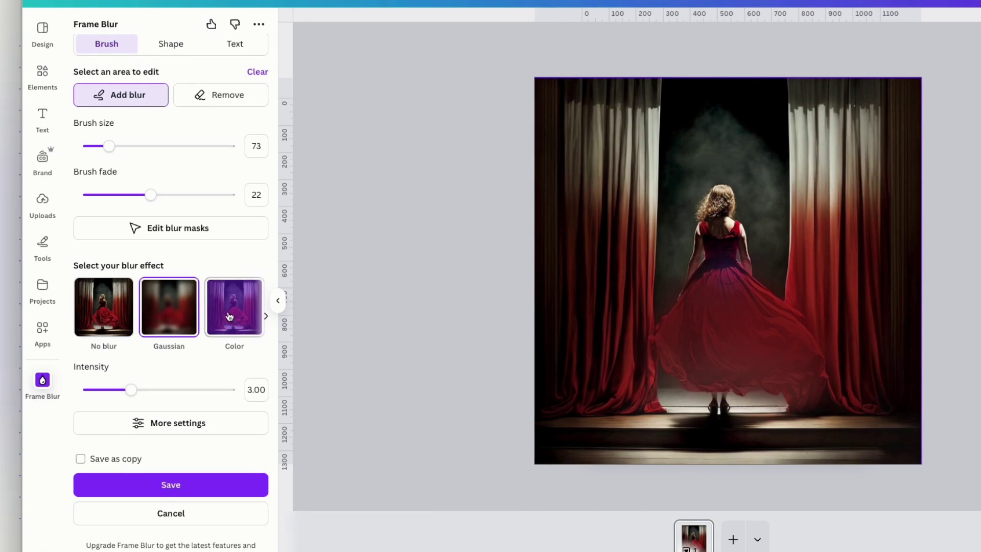
left_click(266, 317)
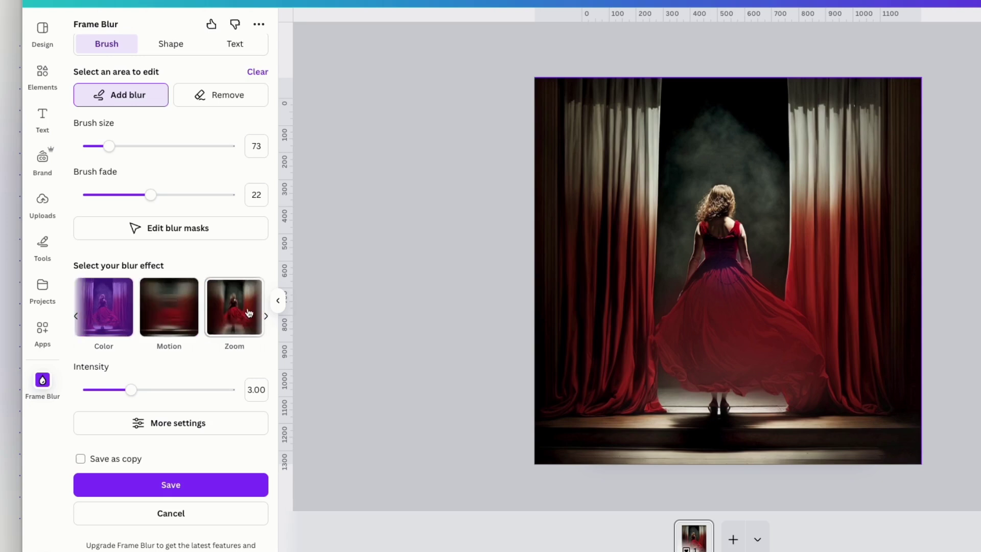
left_click(267, 317)
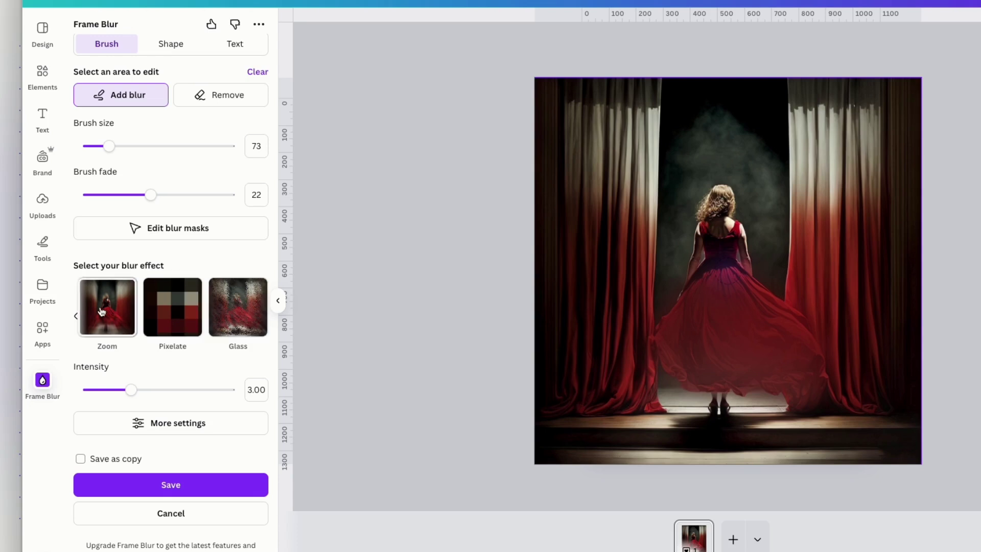
left_click(76, 316)
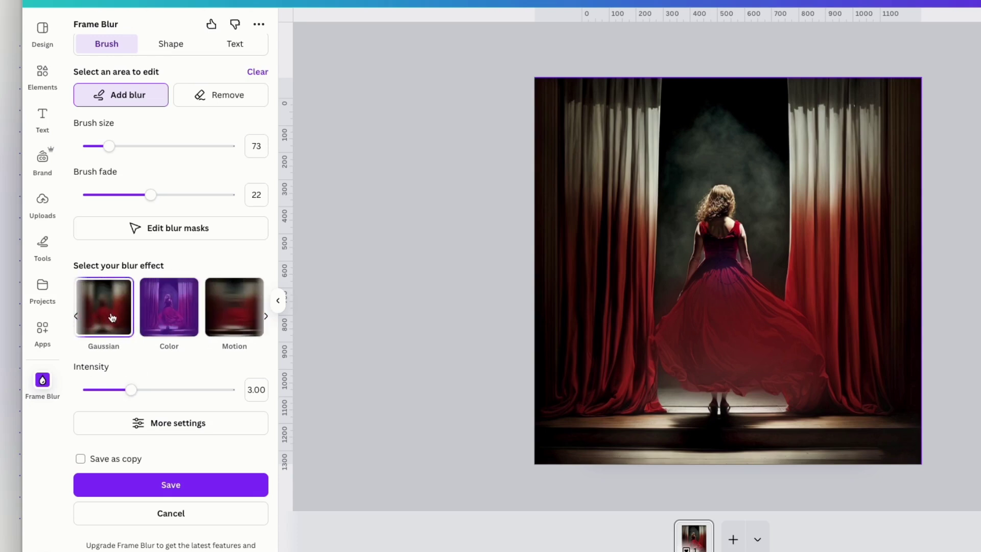
left_click_drag(131, 390, 97, 391)
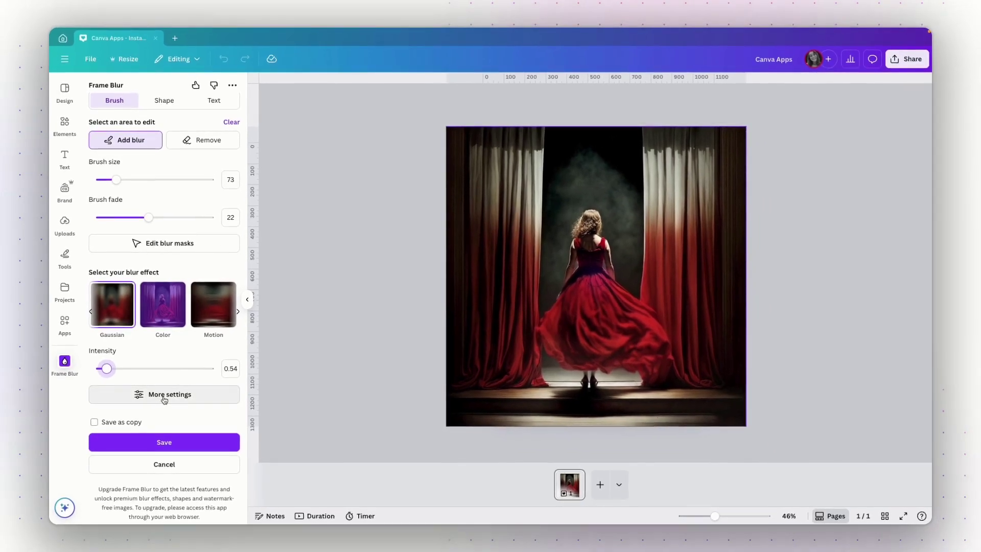
left_click(164, 394)
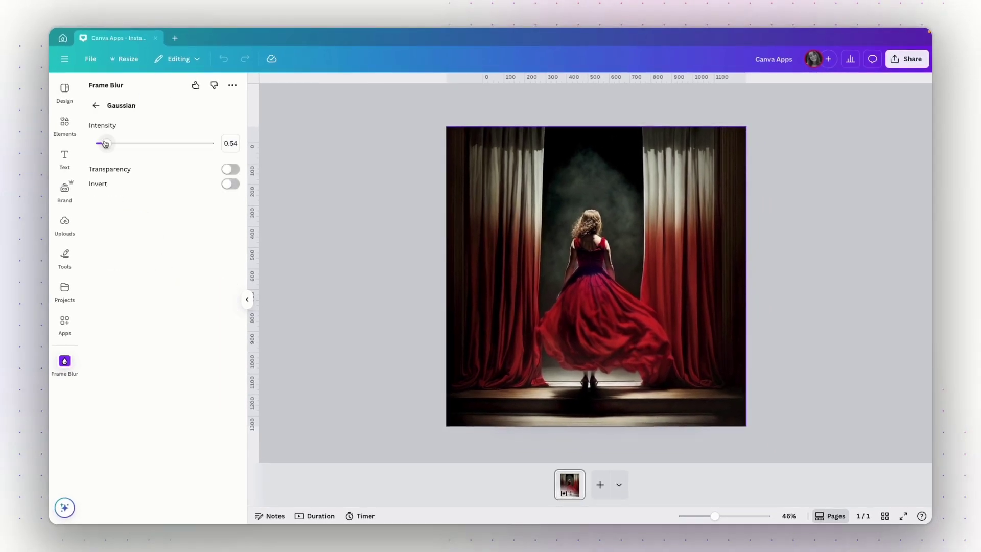
left_click(230, 169)
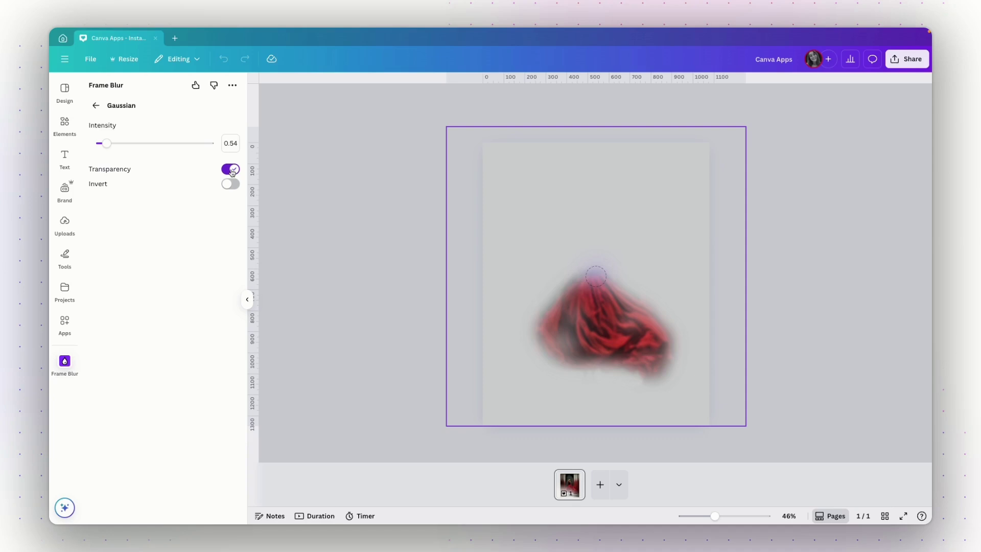
left_click(231, 169)
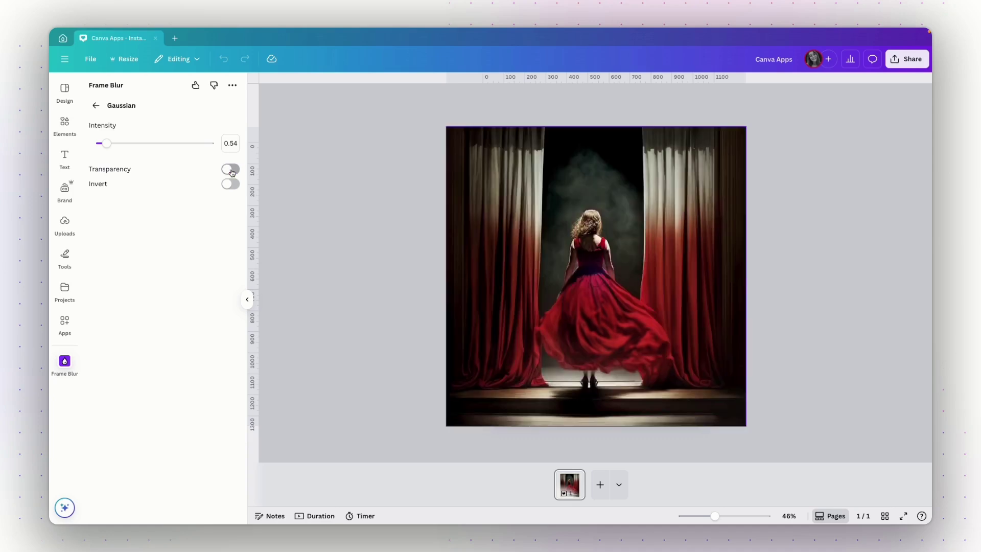
left_click(231, 184)
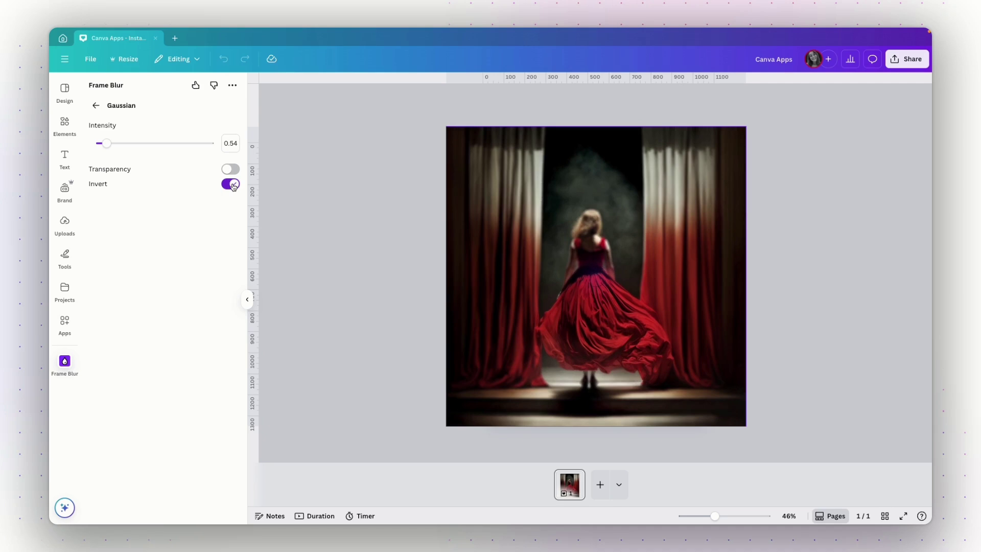
left_click(232, 184)
- Switch the blur effect to Color with a #FF3D3D red tint at 0.34 transparency
left_click(96, 105)
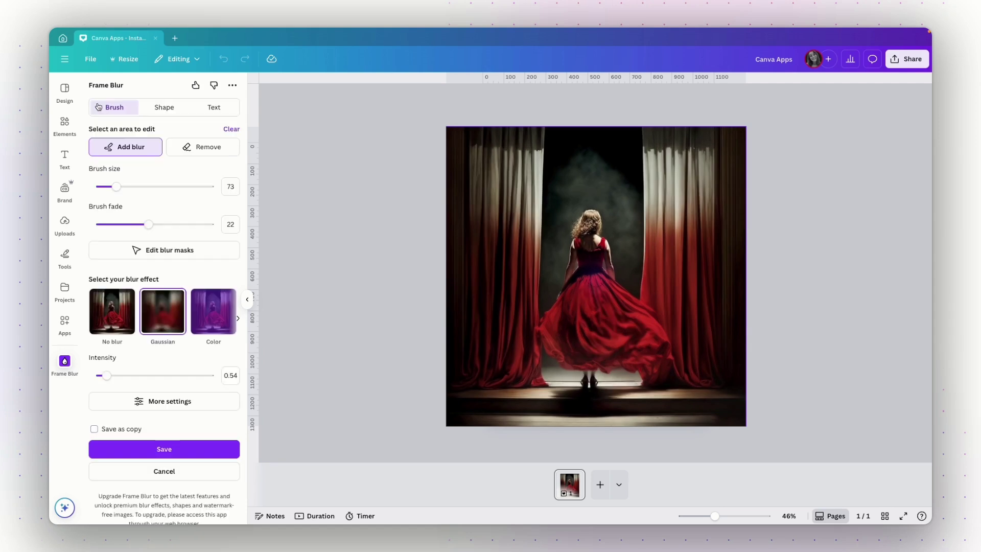
left_click(217, 316)
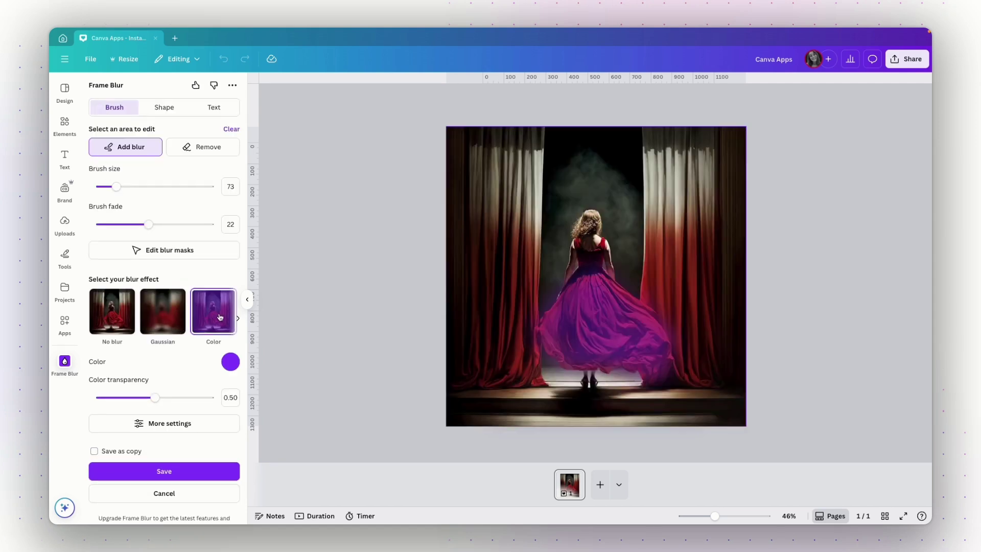
left_click(229, 361)
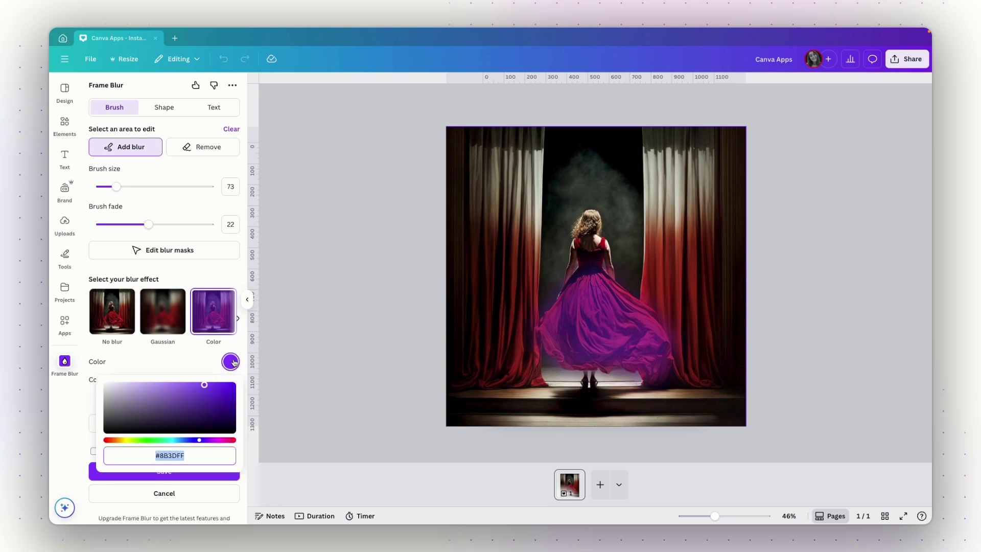
left_click_drag(116, 442, 99, 442)
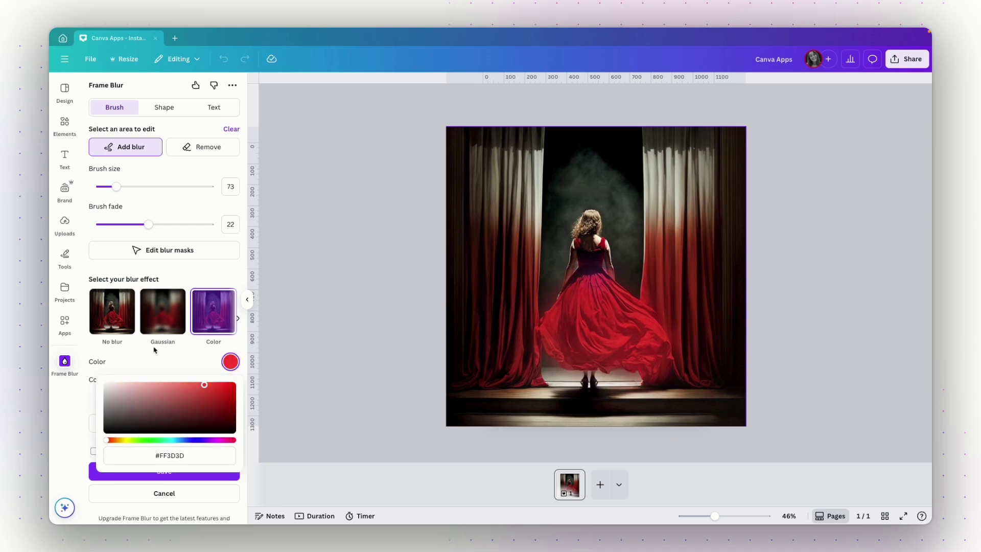
left_click(155, 362)
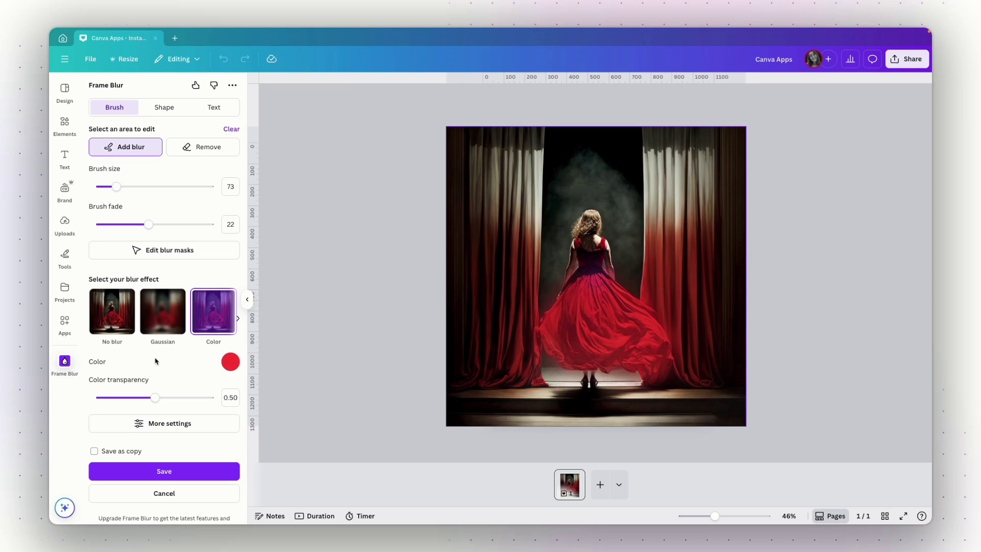
mouse_move(154, 402)
left_mouse_down()
mouse_move(122, 402)
mouse_move(159, 402)
mouse_move(138, 403)
left_mouse_up()
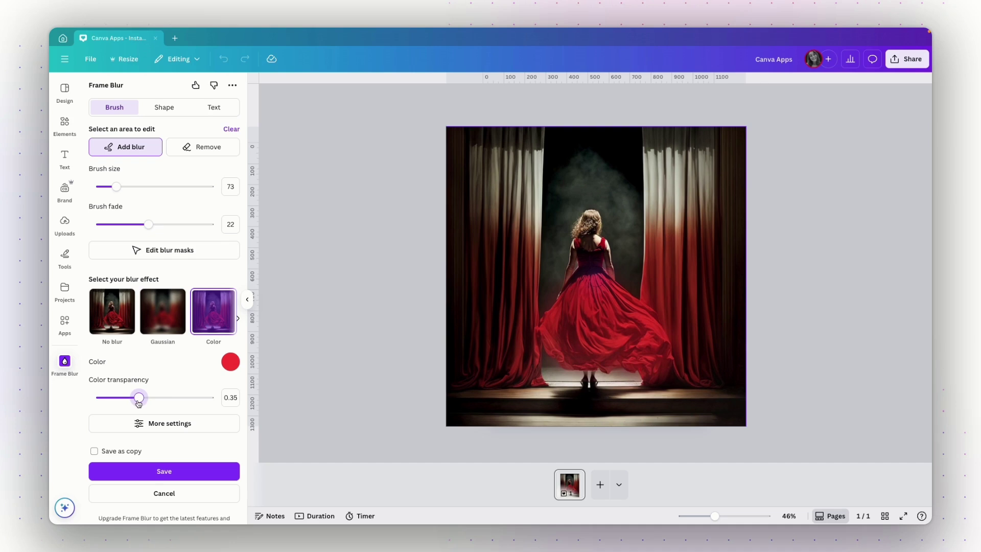
left_click(163, 427)
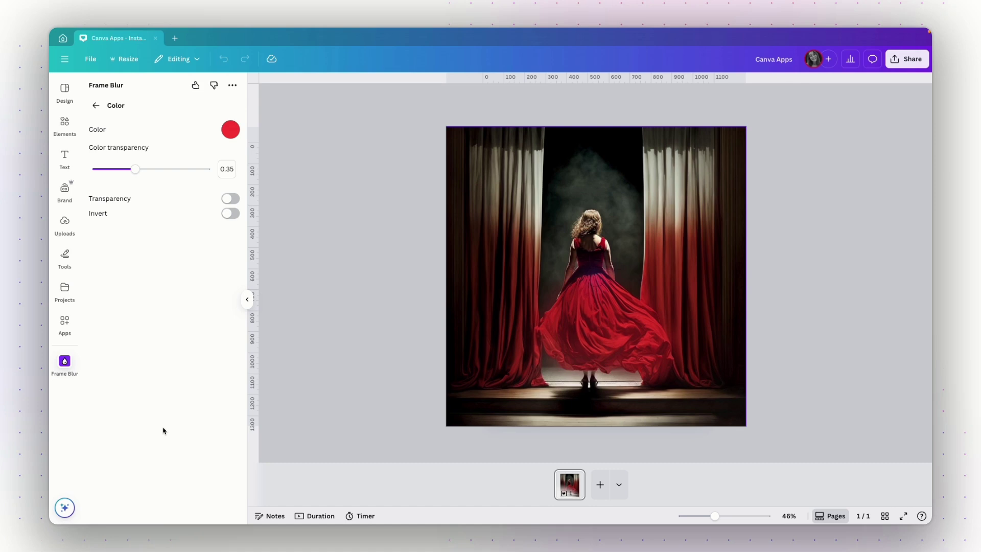
mouse_move(135, 169)
left_mouse_down()
mouse_move(121, 170)
mouse_move(134, 169)
left_mouse_up()
- Invert the colour tint, then start a rectangular Shape blur area on the stage photo
left_click(231, 214)
left_click(95, 107)
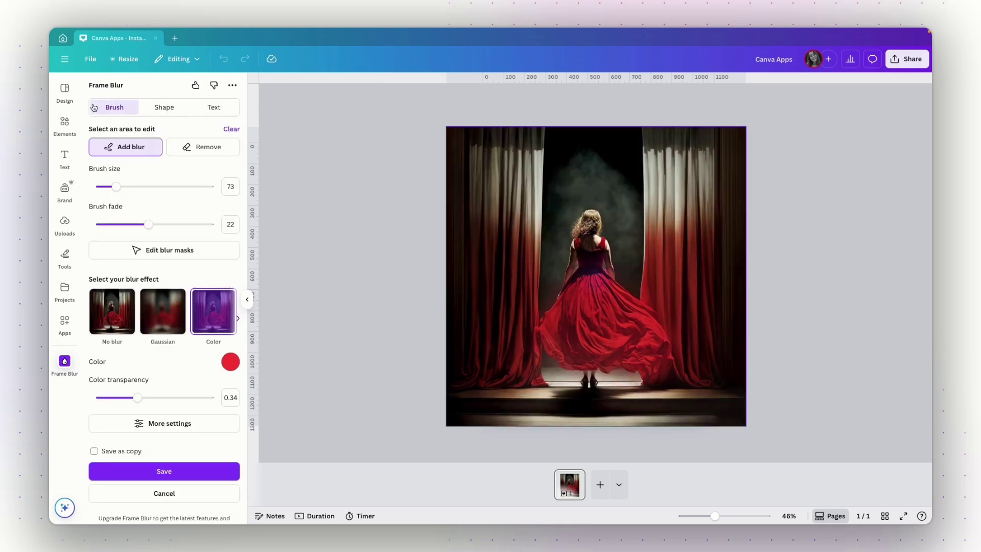
left_click(165, 111)
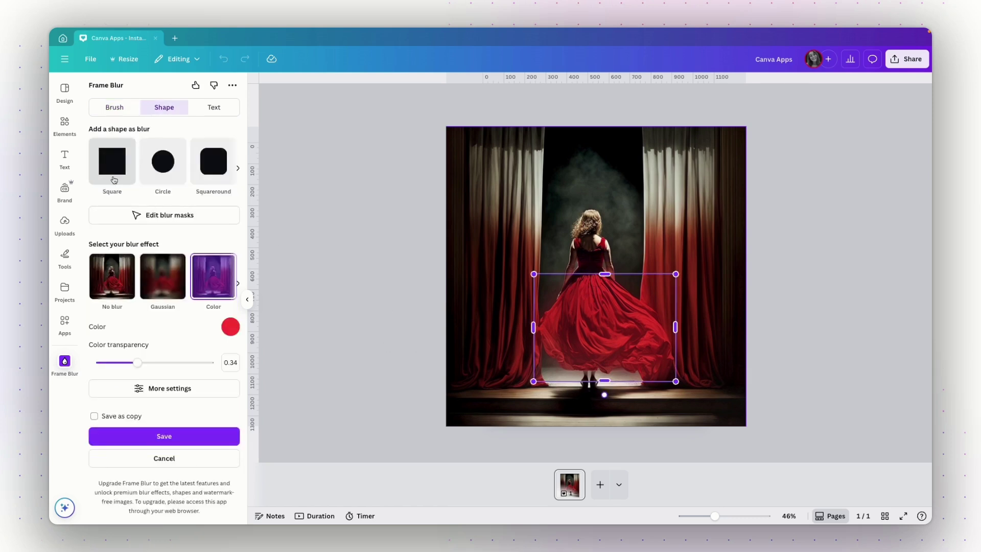
left_click_drag(600, 345, 595, 346)
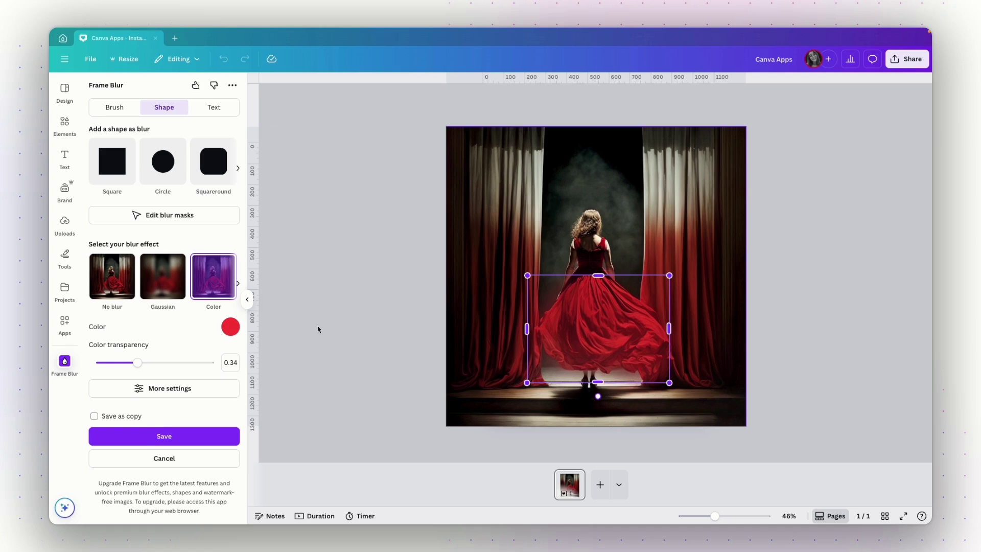
- Apply Pixelate to the square and shrink it over the woman's head and upper back
left_click(238, 283)
left_click(238, 284)
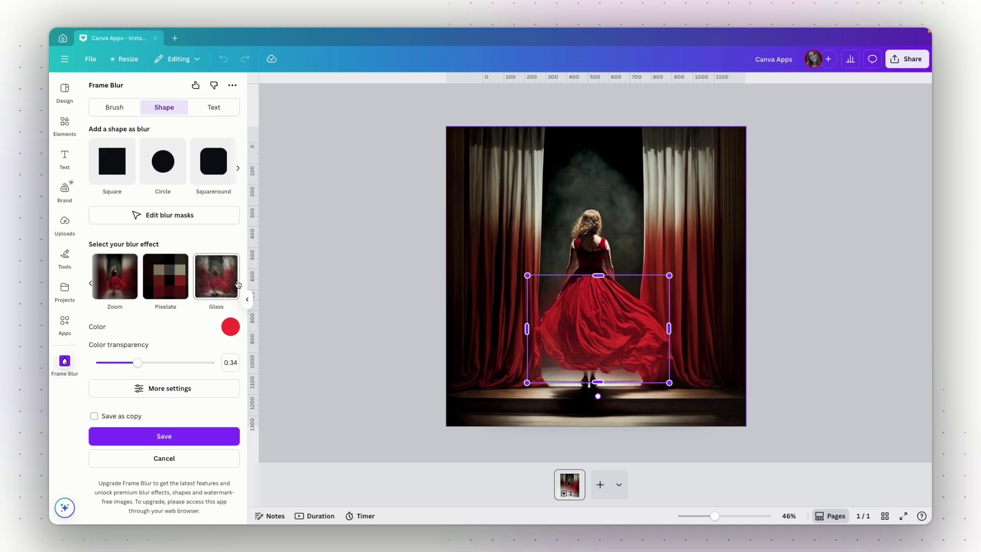
left_click(165, 283)
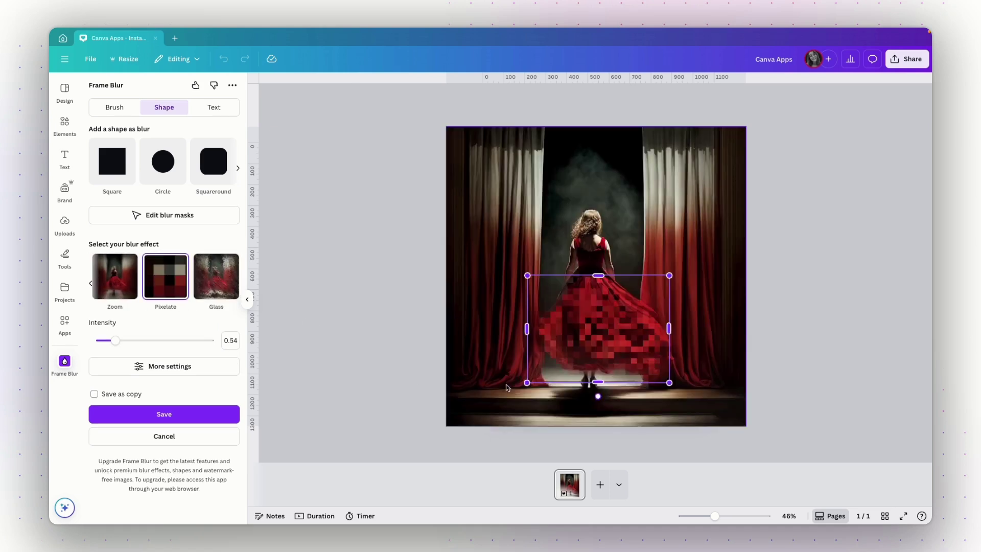
left_click_drag(670, 275, 622, 311)
left_click_drag(577, 348, 587, 237)
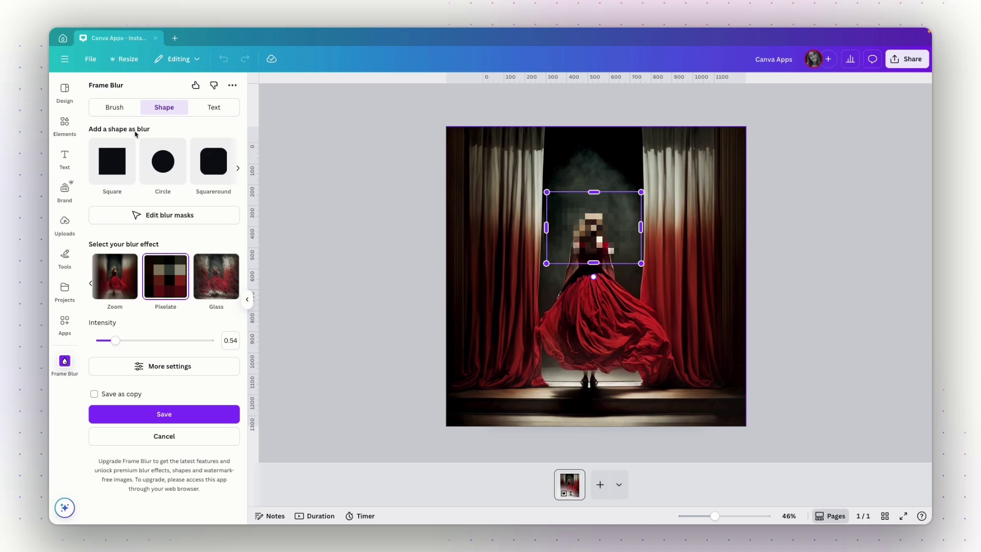
- Switch to Brush blur, clear existing blur areas, and select the Glass effect
left_click(114, 107)
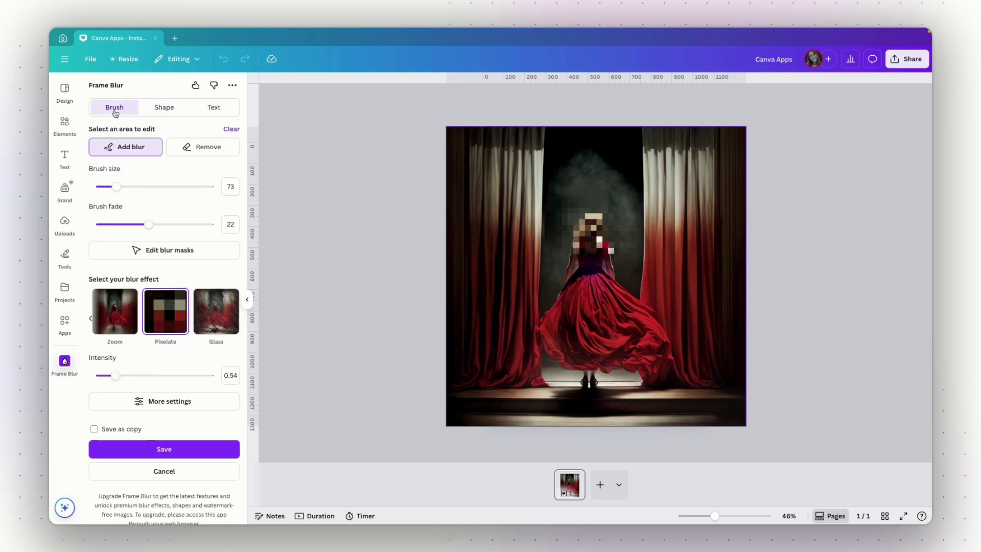
left_click(231, 130)
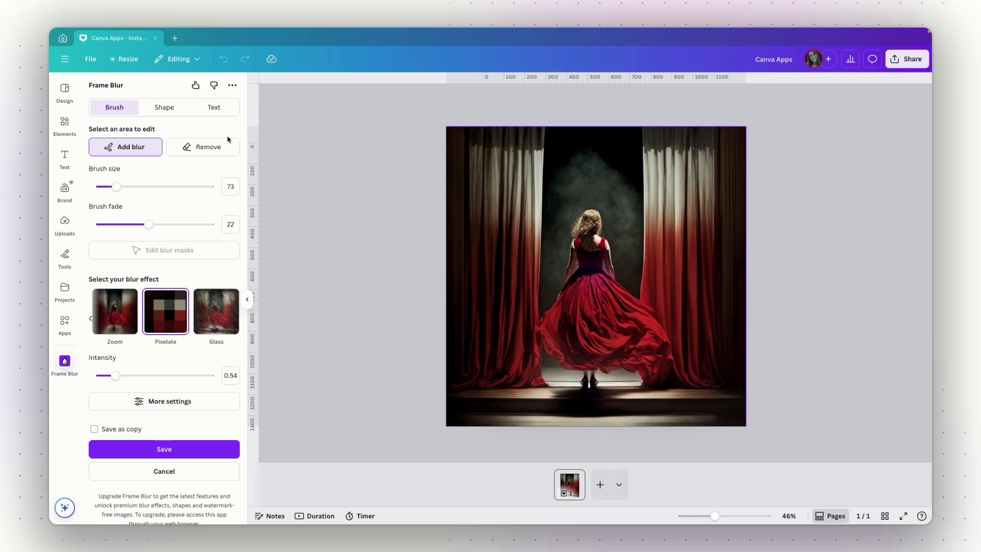
left_click(219, 315)
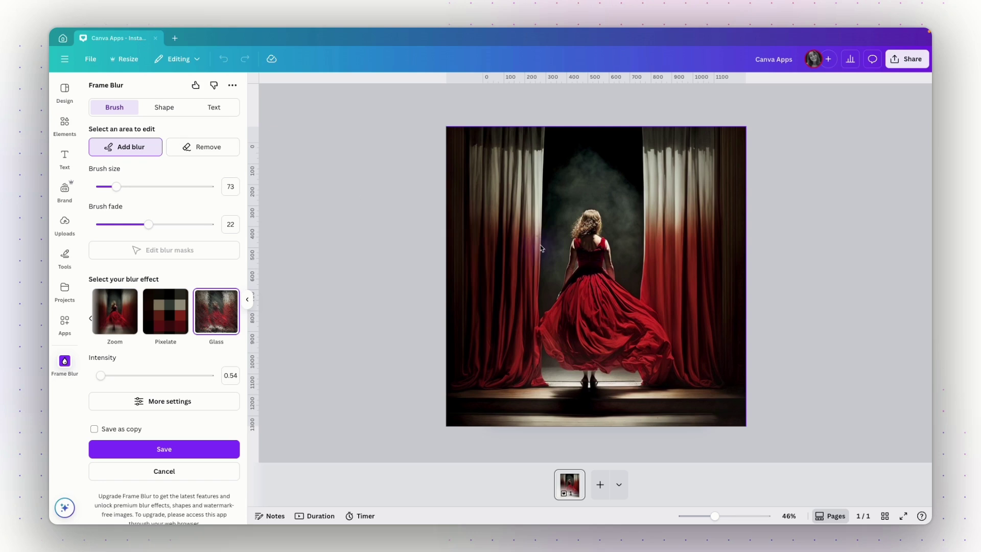
- With brush size 291, paint Glass blur over both curtains at intensity 39.06
left_click_drag(117, 187, 164, 186)
mouse_move(511, 142)
left_mouse_down()
mouse_move(524, 345)
mouse_move(503, 206)
left_mouse_up()
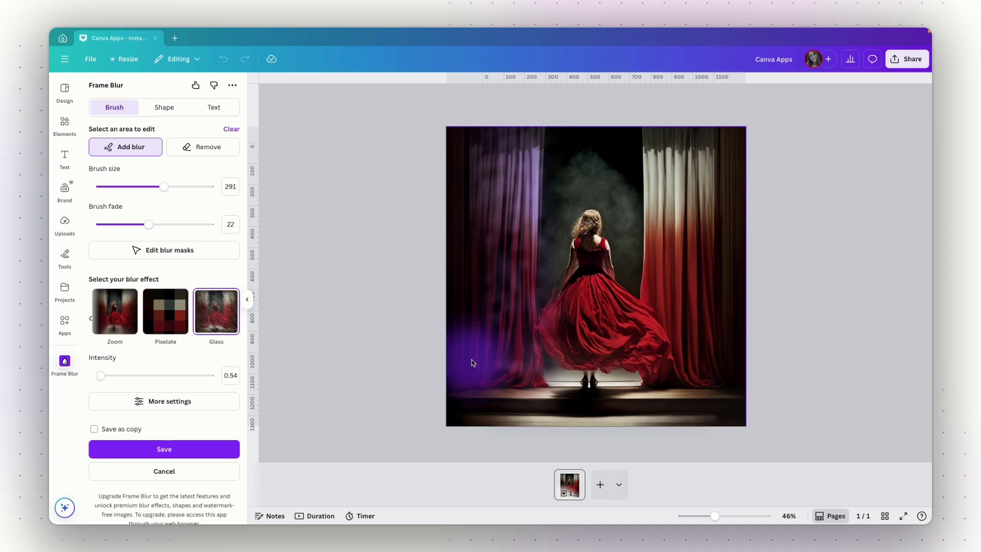
left_click_drag(664, 143, 677, 321)
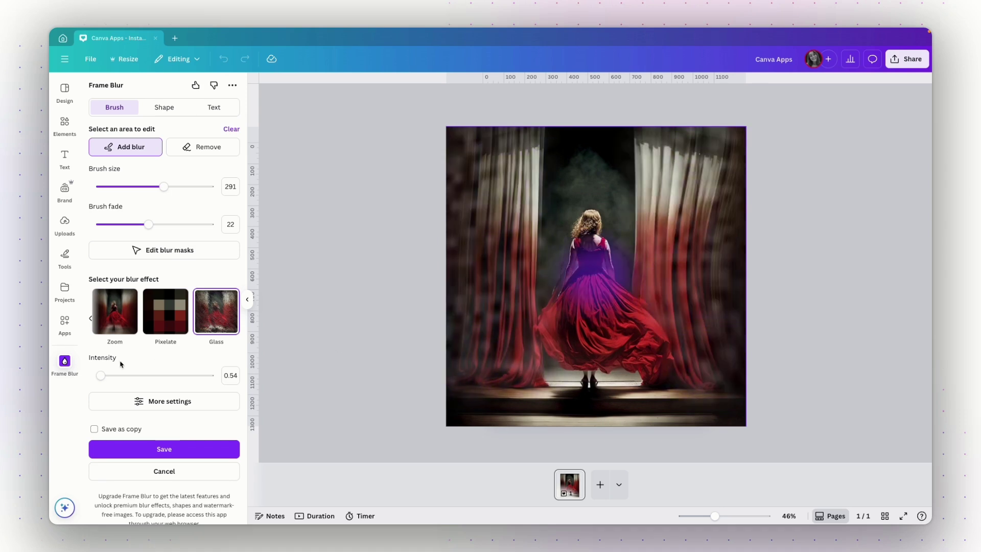
left_click(103, 376)
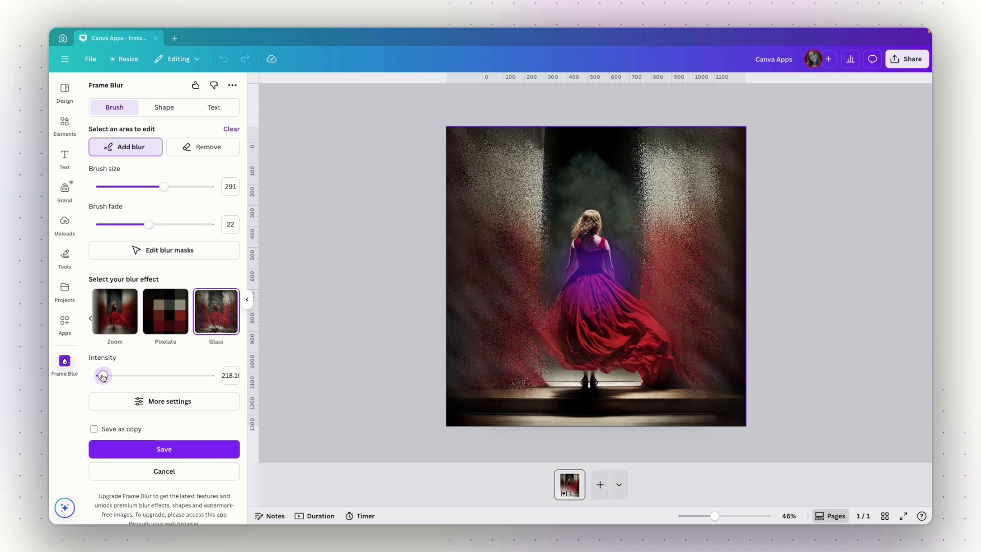
left_click_drag(103, 376, 101, 377)
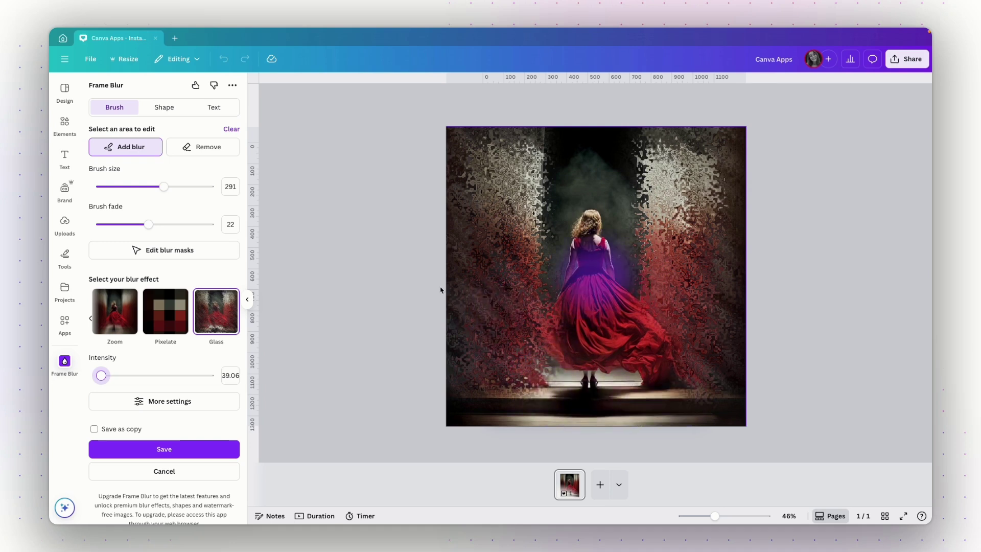
left_click(216, 109)
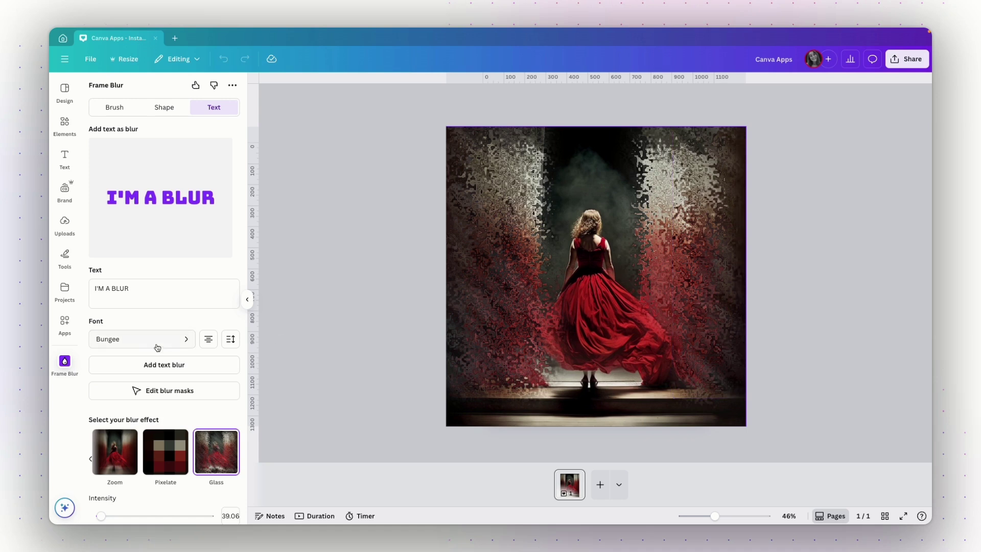
scroll(147, 313, "down", 3)
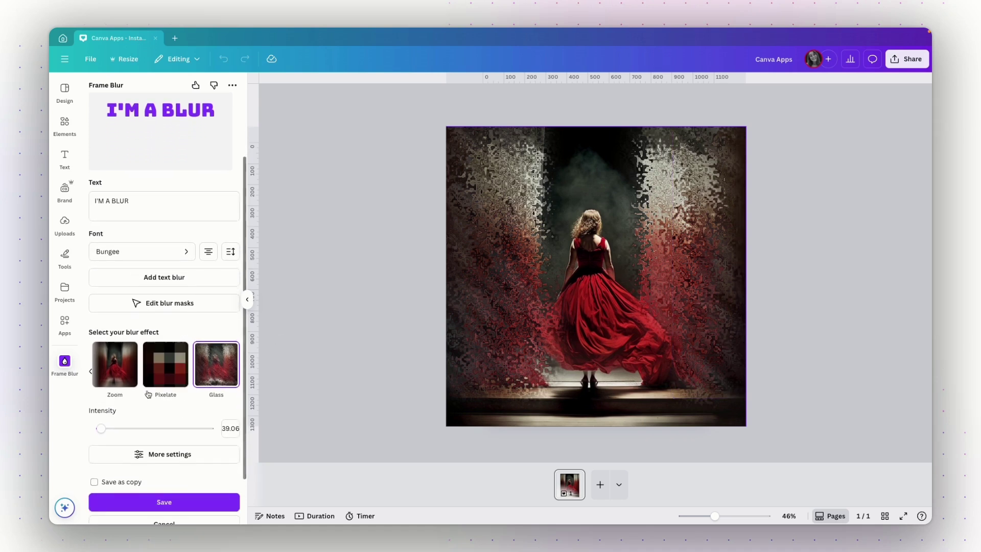
scroll(152, 378, "right", 5)
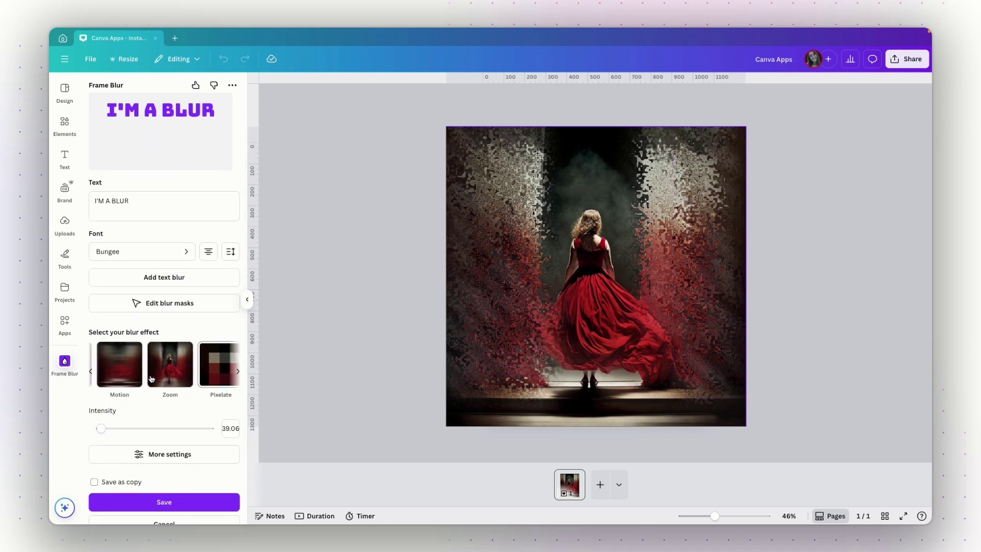
scroll(152, 378, "left", 3)
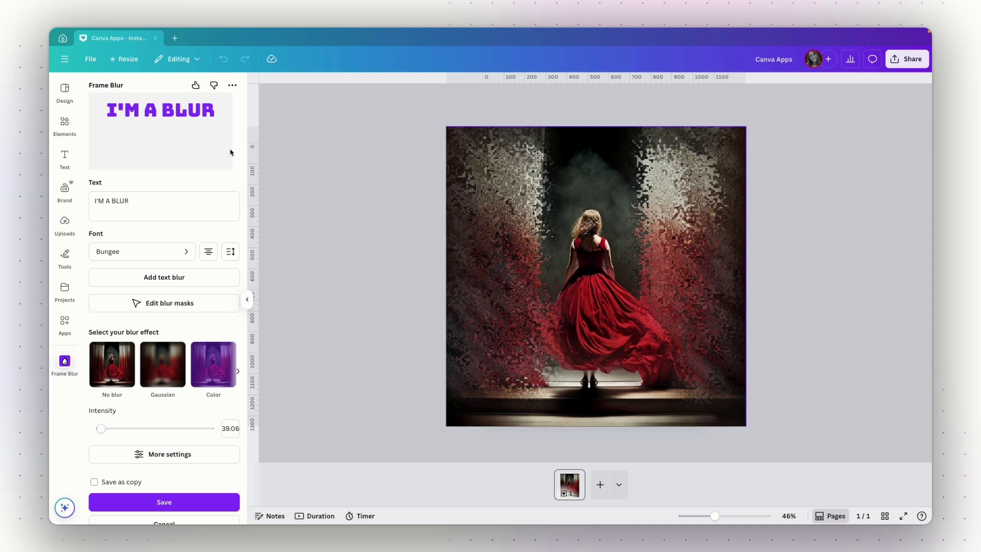
scroll(182, 191, "up", 2)
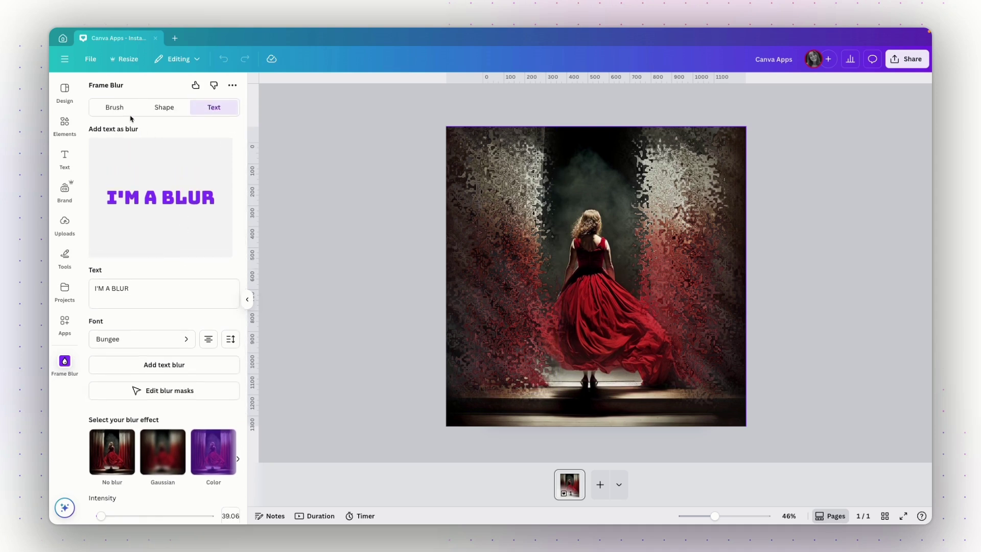
left_click(157, 113)
left_click(137, 113)
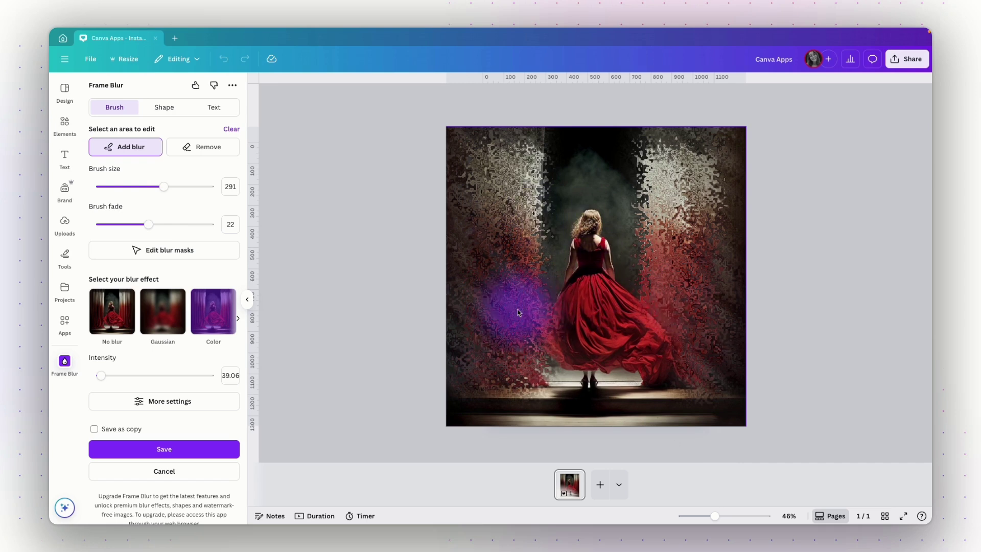
- Scroll down the Frame Blur settings panel toward the Glass intensity control
scroll(154, 353, "down", 1)
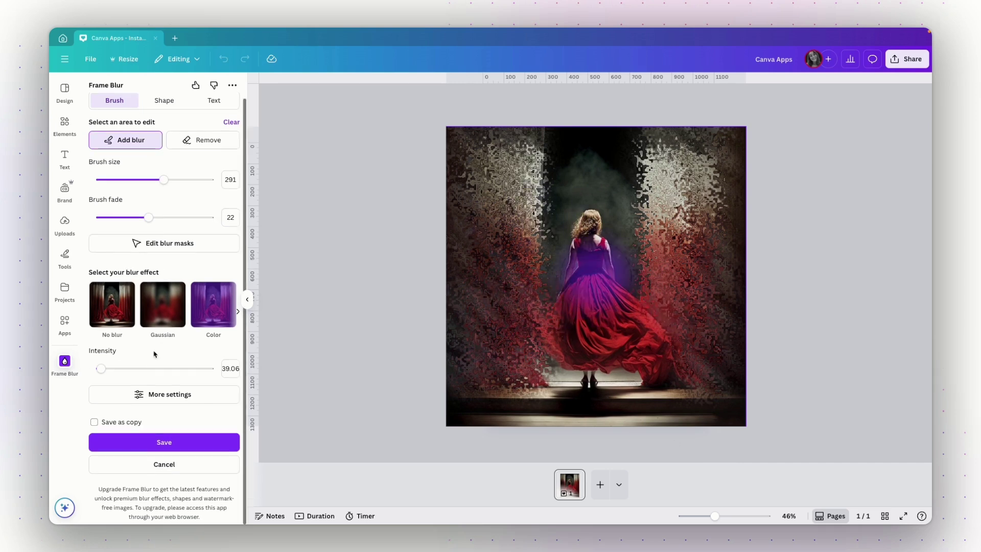